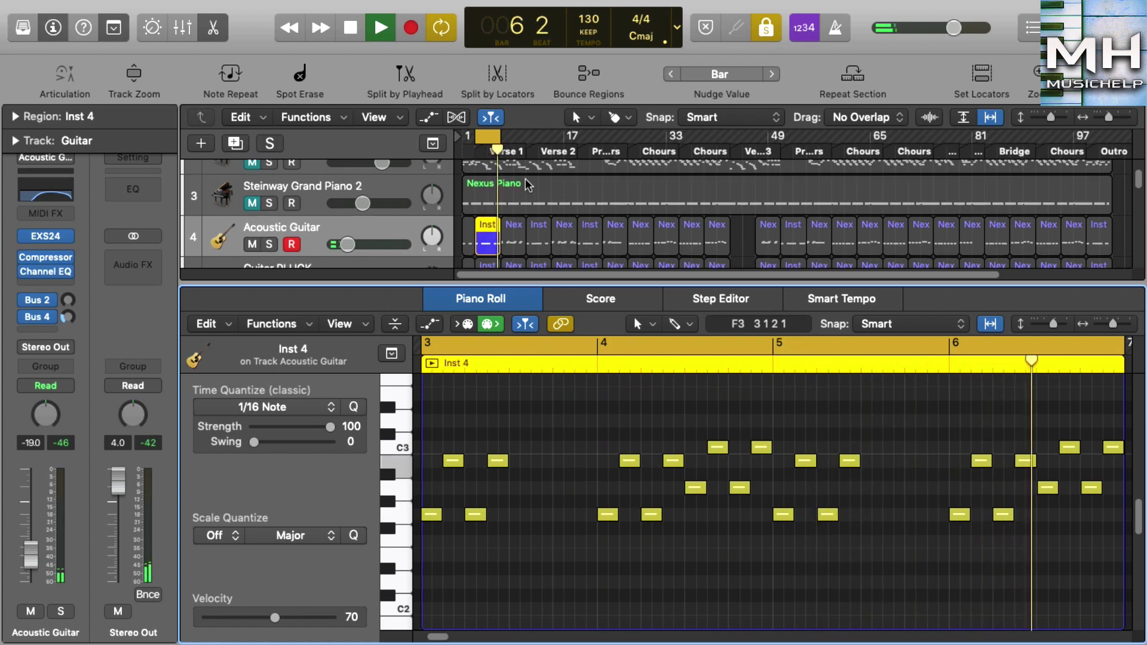
Audition the Guitar PLUCK track's region at bar 7 on its own, with its notes shown in the Piano Roll
{"action": "scroll", "coordinate": [524, 187], "scroll_direction": "down", "scroll_amount": 3}
{"action": "scroll", "coordinate": [524, 187], "scroll_direction": "up", "scroll_amount": 1}
{"action": "key", "text": "space"}
{"action": "left_click", "coordinate": [294, 220]}
{"action": "left_click", "coordinate": [295, 221]}
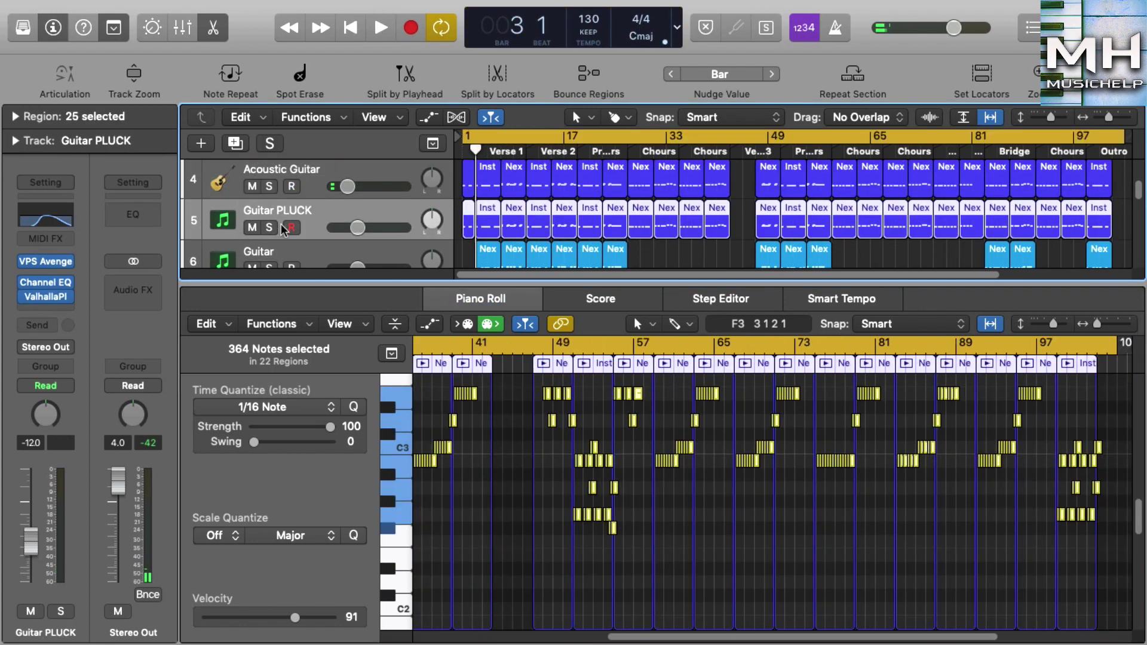
{"action": "left_click", "coordinate": [509, 218]}
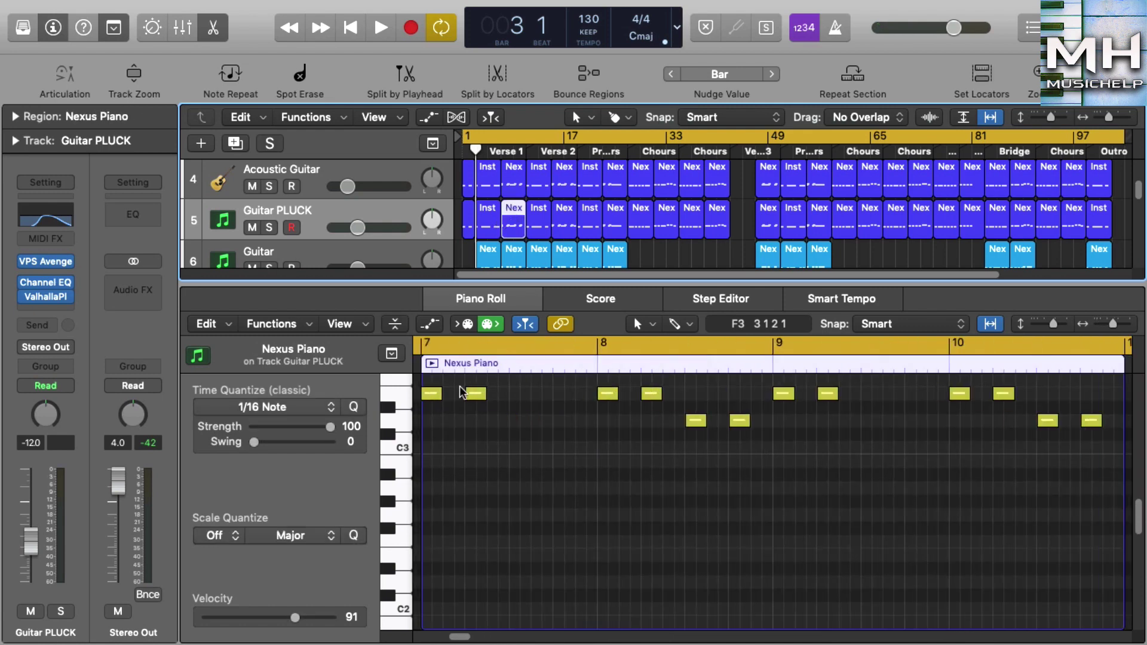
{"action": "key", "text": "u"}
{"action": "key", "text": "space"}
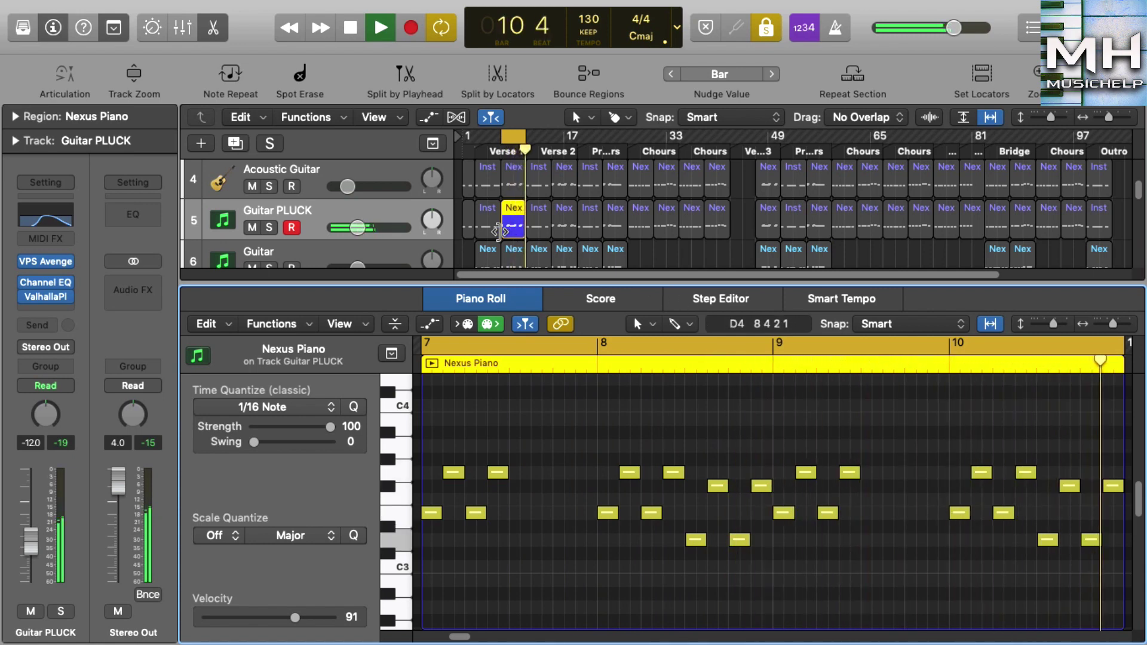
Stop playback and display the Guitar PLUCK regions at bars 3 and 7 together in the Piano Roll
{"action": "key", "text": "space"}
{"action": "left_click", "coordinate": [492, 225], "text": "shift"}
{"action": "scroll", "coordinate": [611, 445], "scroll_direction": "down", "scroll_amount": 2}
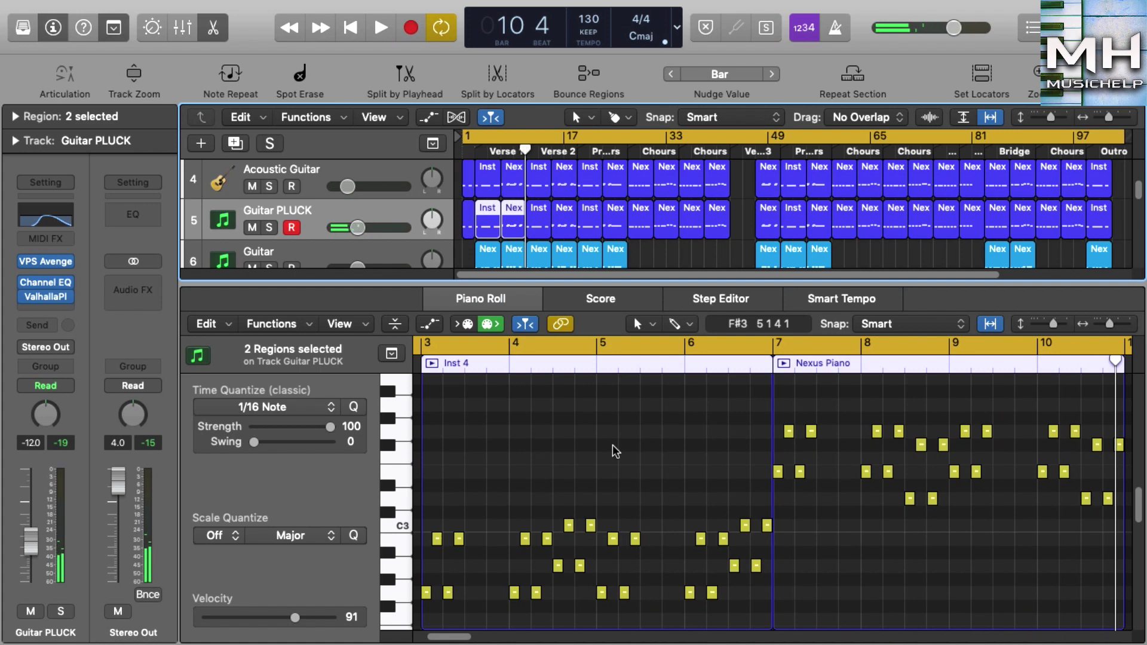
Audition the Guitar track's regions at bars 3 and 7 in the Piano Roll and stop playback
{"action": "scroll", "coordinate": [519, 234], "scroll_direction": "down", "scroll_amount": 2}
{"action": "left_click", "coordinate": [482, 233]}
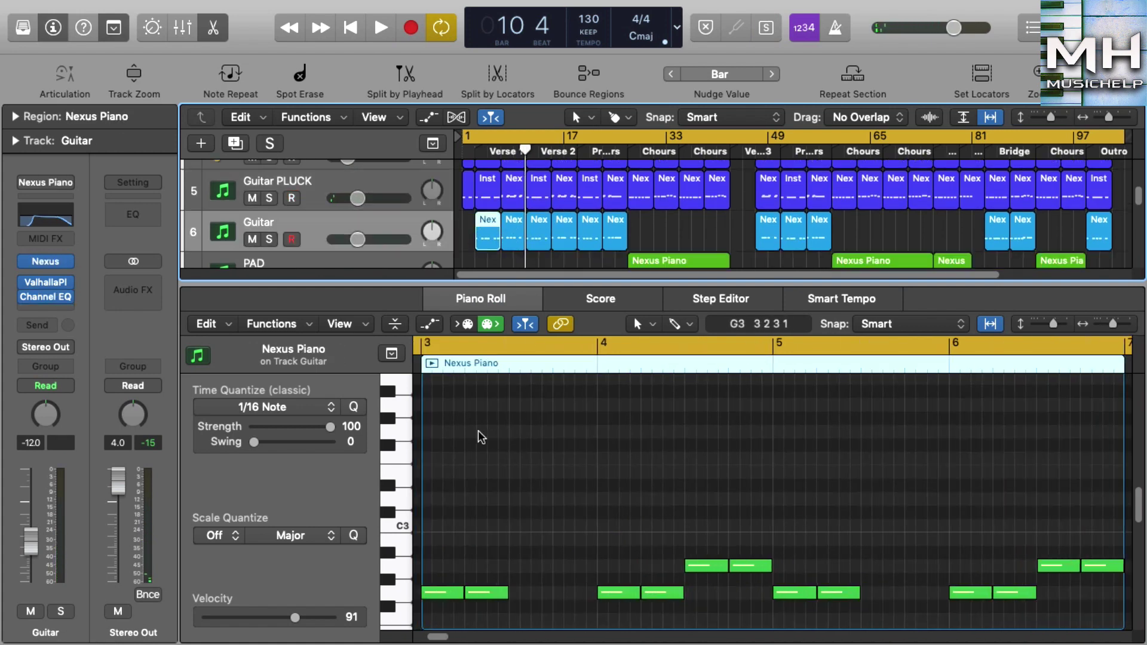
{"action": "left_click", "coordinate": [432, 362]}
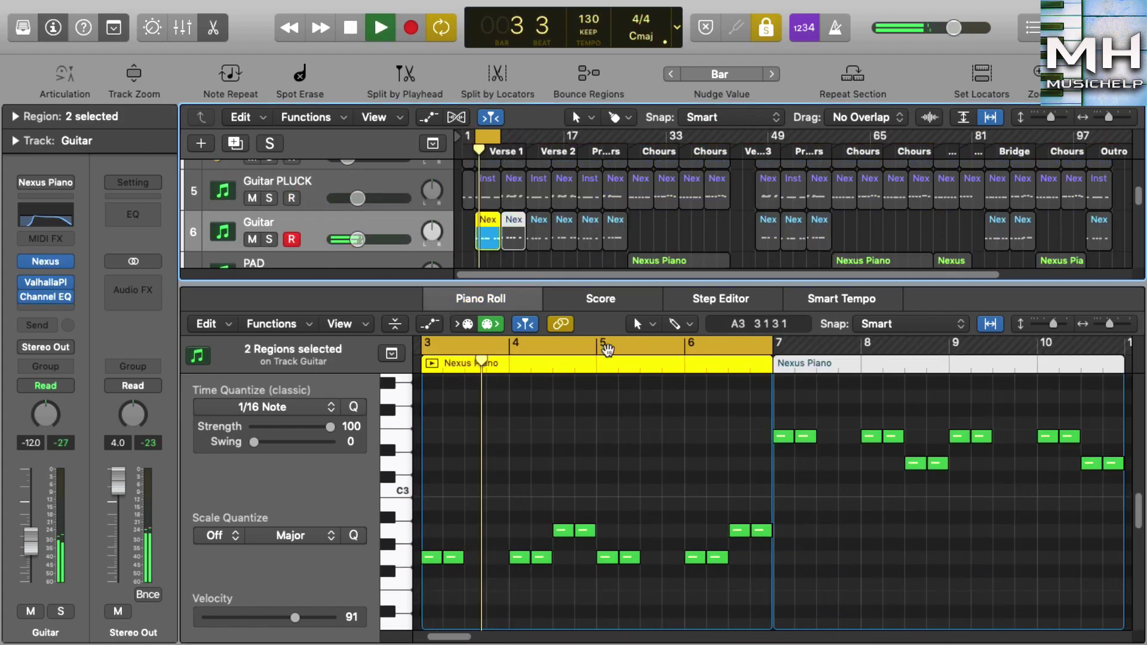
{"action": "left_click", "coordinate": [607, 349]}
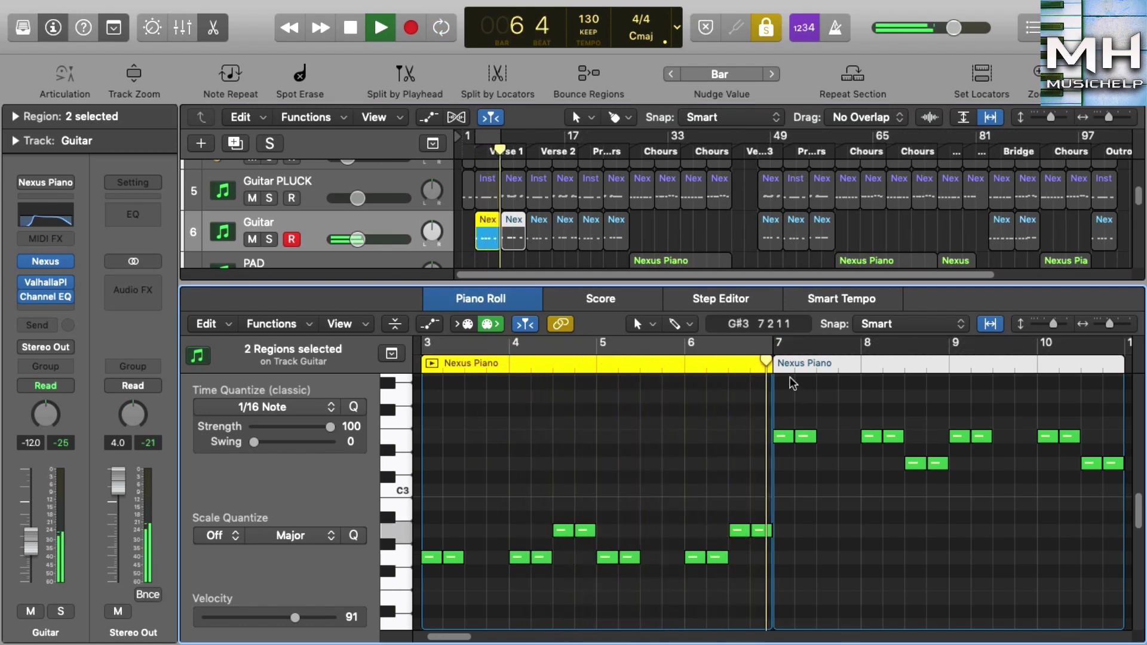
{"action": "left_click", "coordinate": [783, 363]}
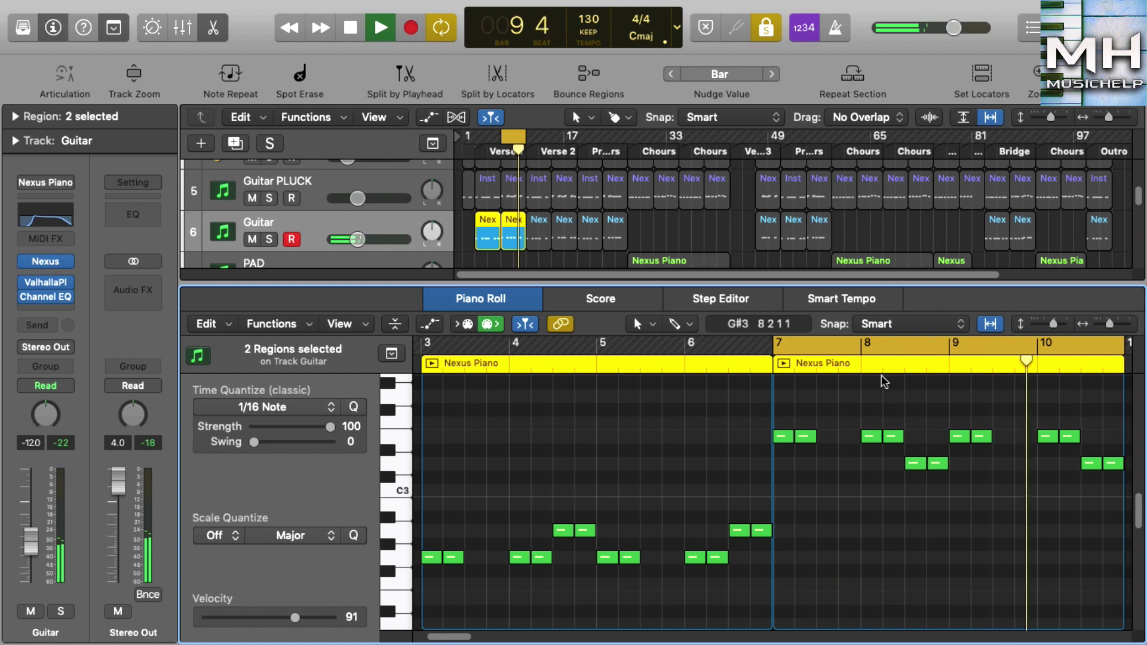
{"action": "scroll", "coordinate": [562, 250], "scroll_direction": "down", "scroll_amount": 2}
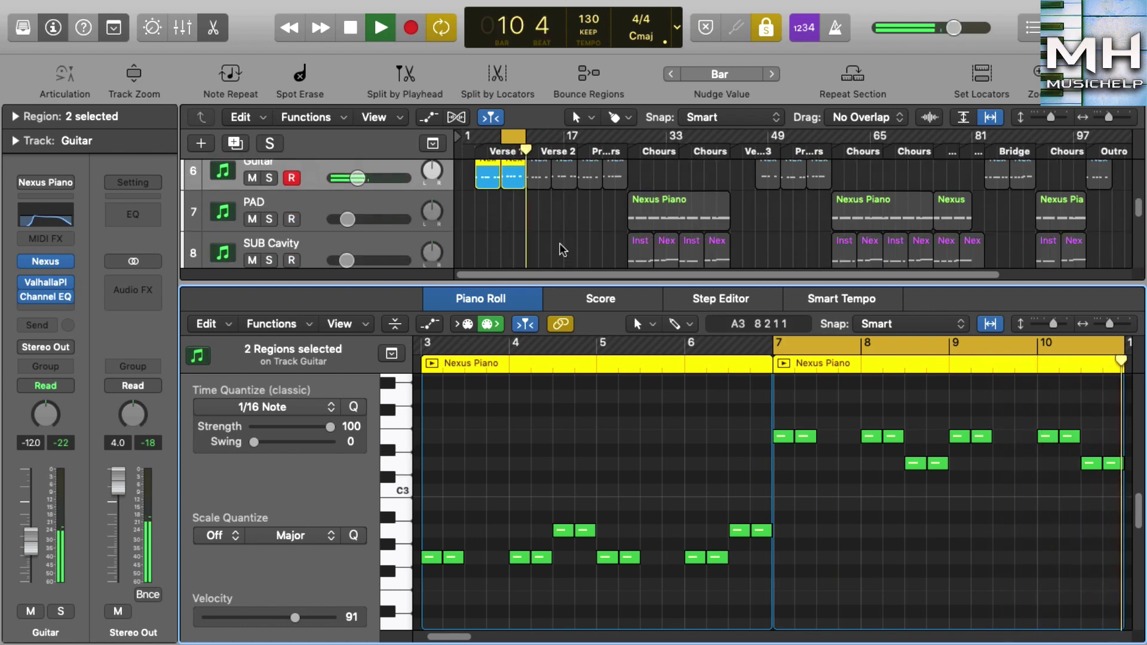
{"action": "key", "text": "space"}
Audition the PAD track's first region at bar 27 on its own and stop playback
{"action": "left_click", "coordinate": [678, 210]}
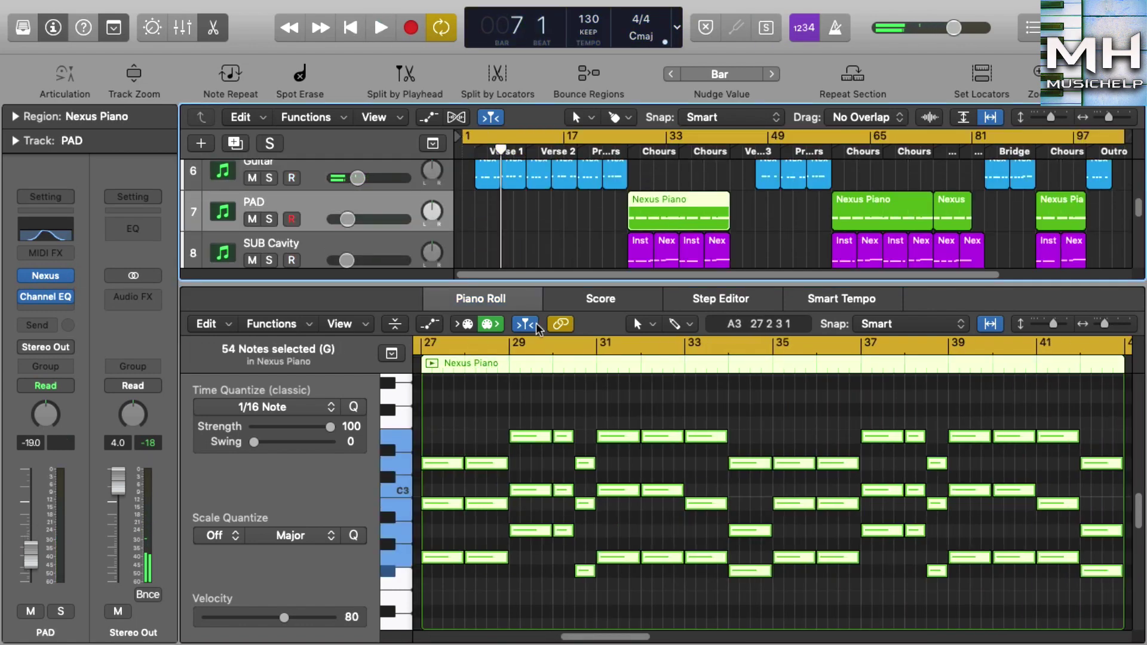
{"action": "left_click", "coordinate": [435, 364]}
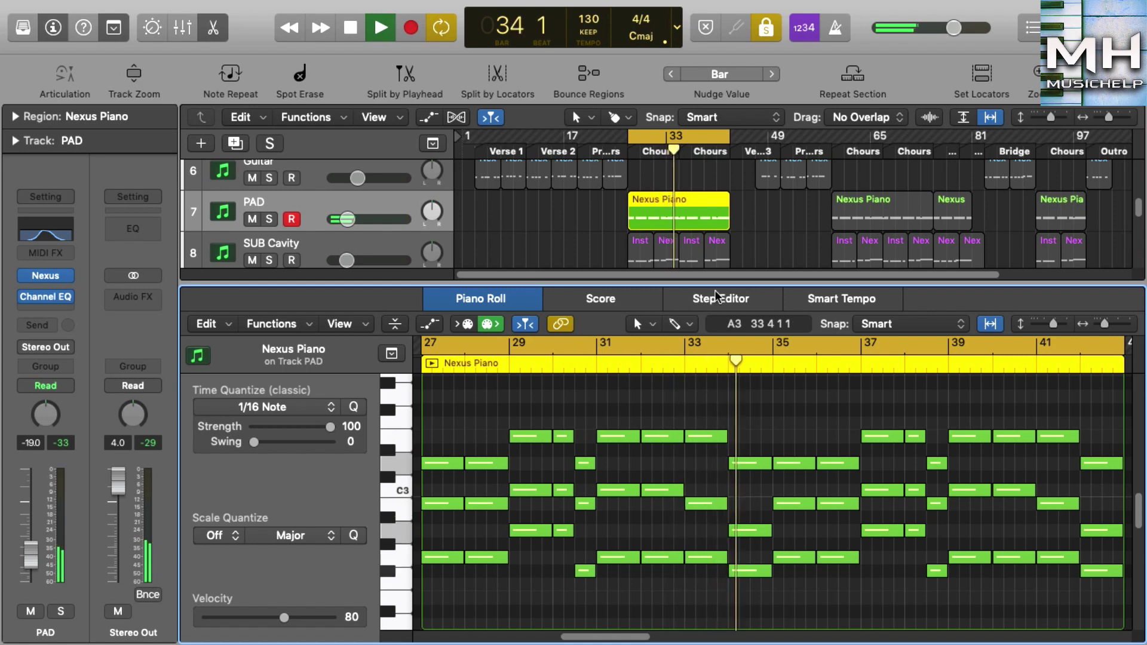
{"action": "key", "text": "space"}
{"action": "key", "text": "ctrl+s"}
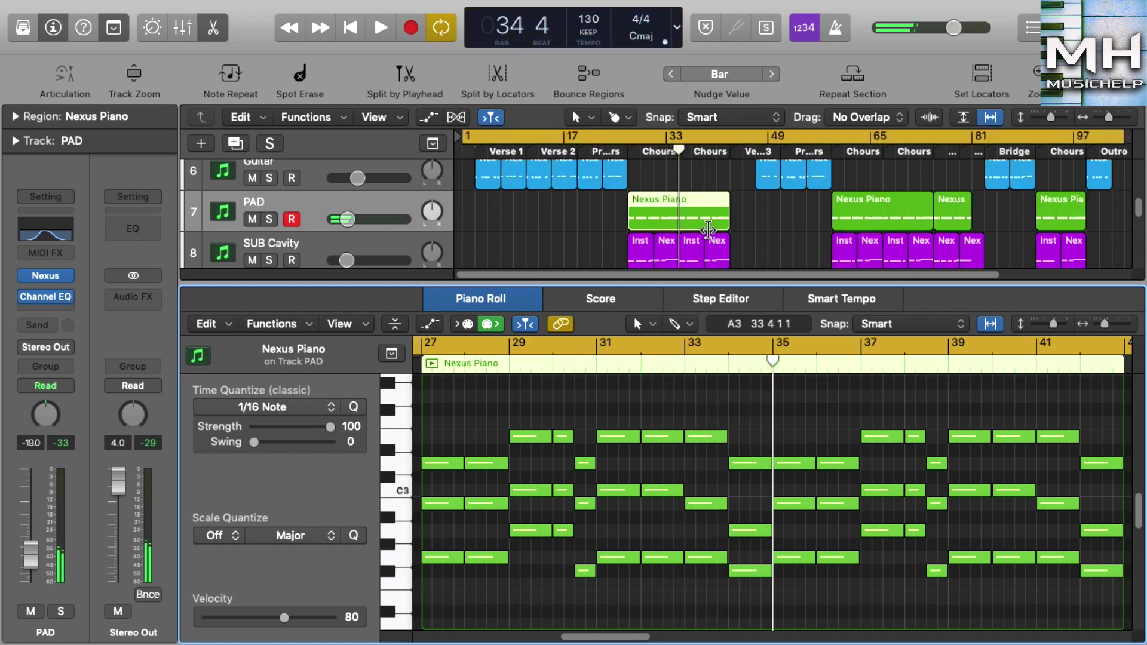
Audition the SUB Cavity regions at bars 27 and 31 together in the Piano Roll and stop playback
{"action": "left_click", "coordinate": [640, 254]}
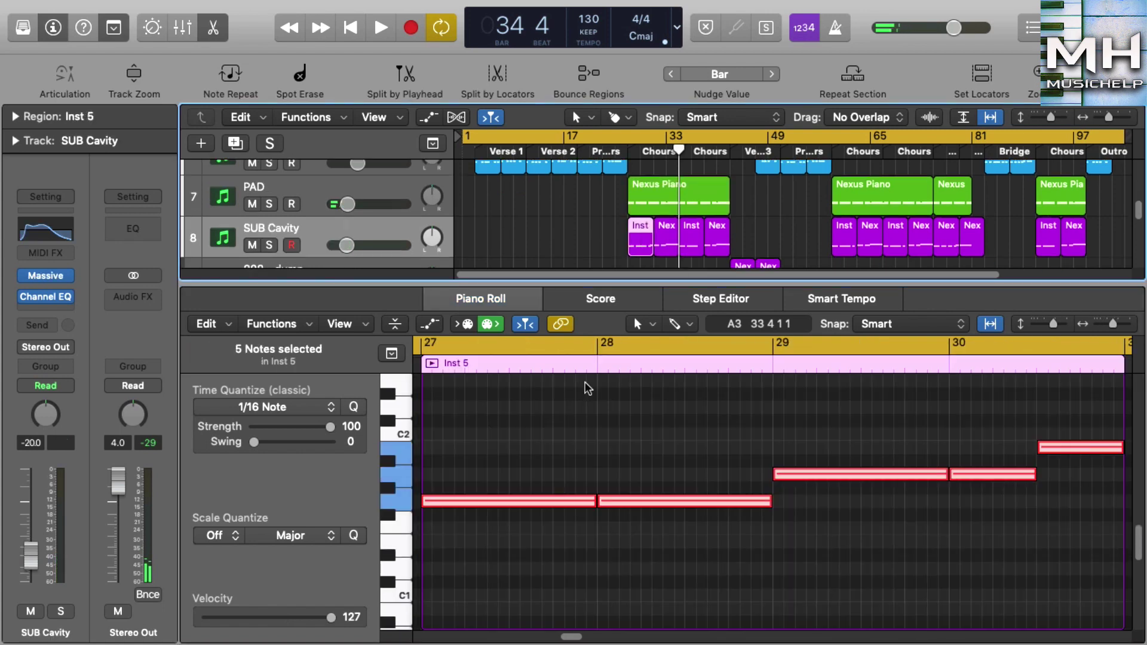
{"action": "left_click", "coordinate": [666, 236], "text": "shift"}
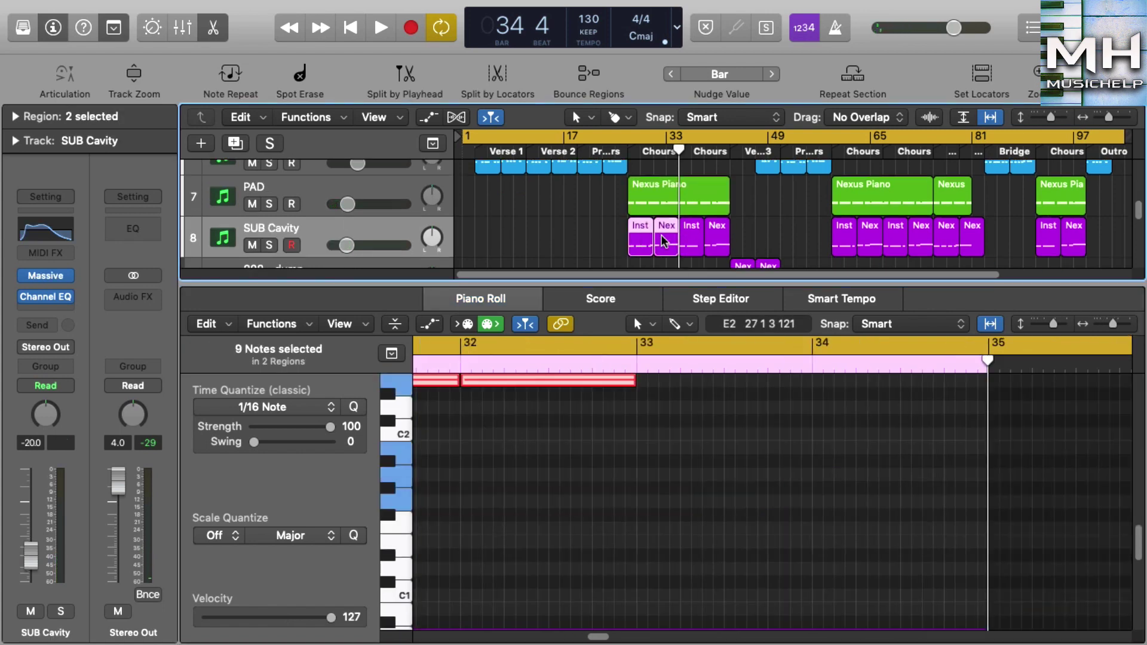
{"action": "scroll", "coordinate": [452, 383], "scroll_direction": "up", "scroll_amount": 1}
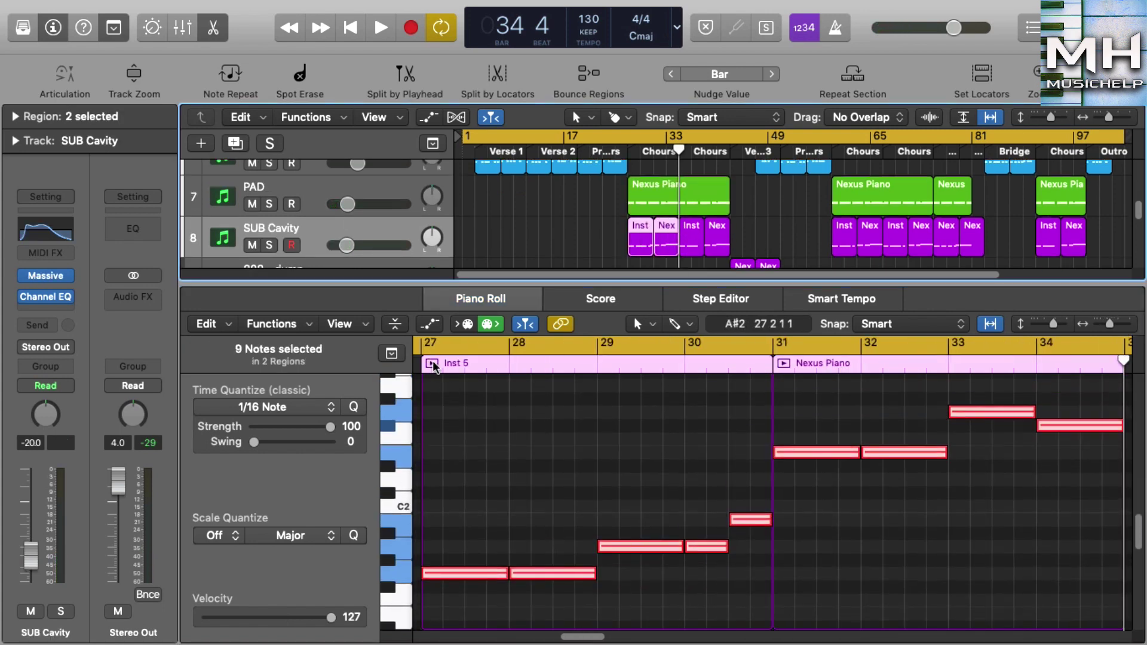
{"action": "left_click", "coordinate": [432, 363]}
{"action": "left_click", "coordinate": [746, 347]}
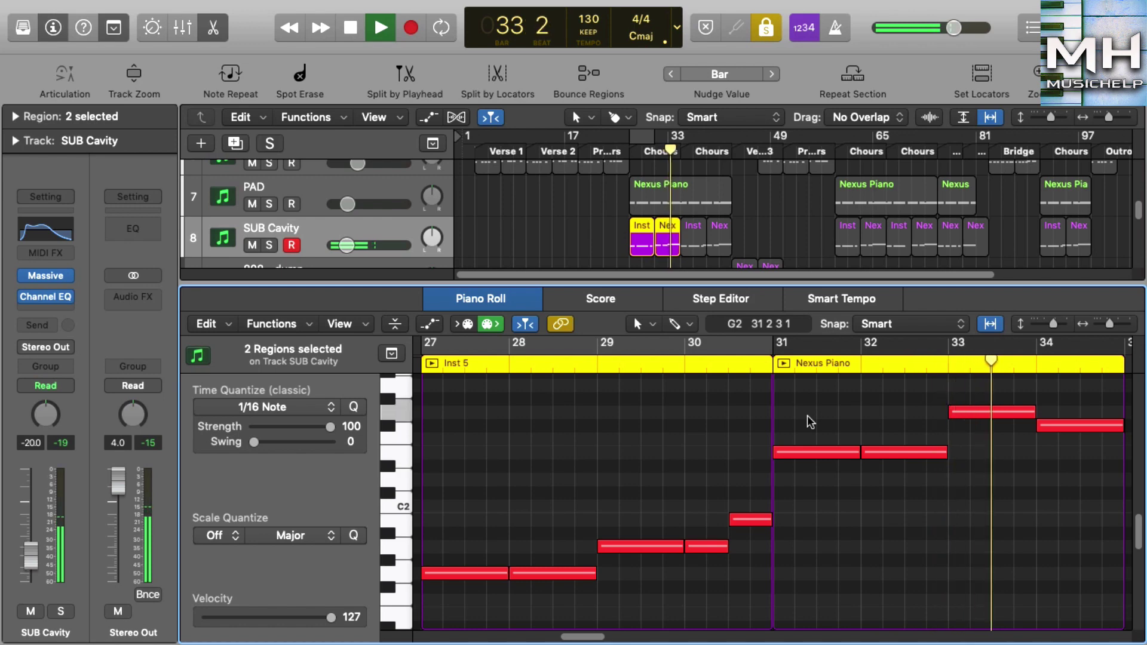
{"action": "scroll", "coordinate": [699, 238], "scroll_direction": "down", "scroll_amount": 3}
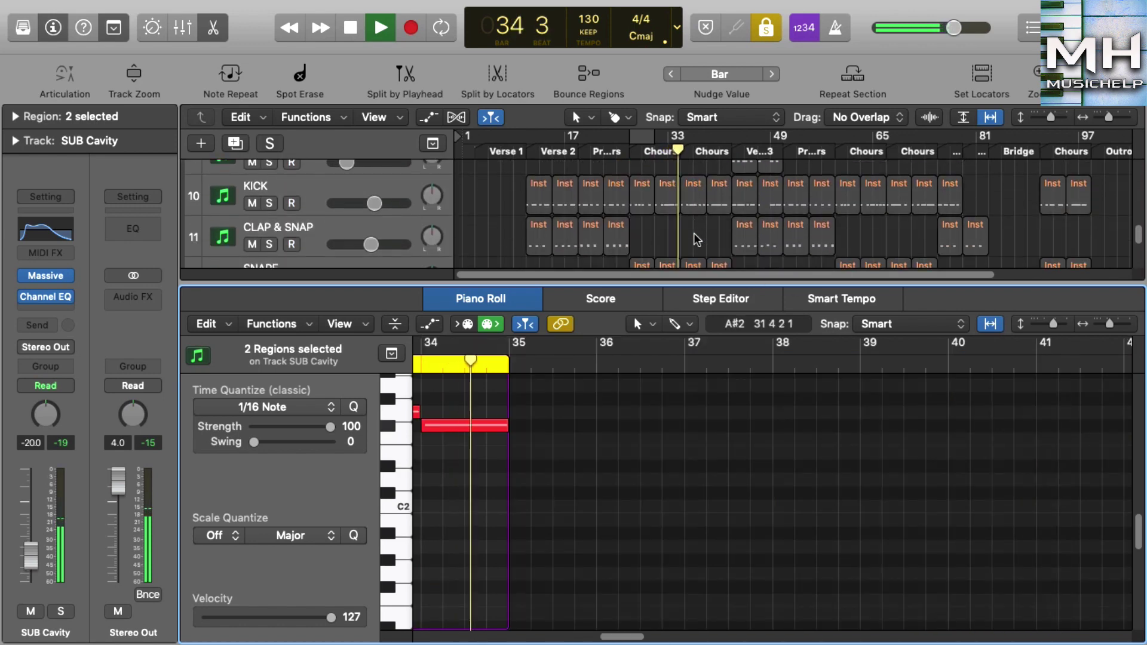
{"action": "scroll", "coordinate": [696, 239], "scroll_direction": "up", "scroll_amount": 1}
{"action": "key", "text": "space"}
{"action": "key", "text": "c"}
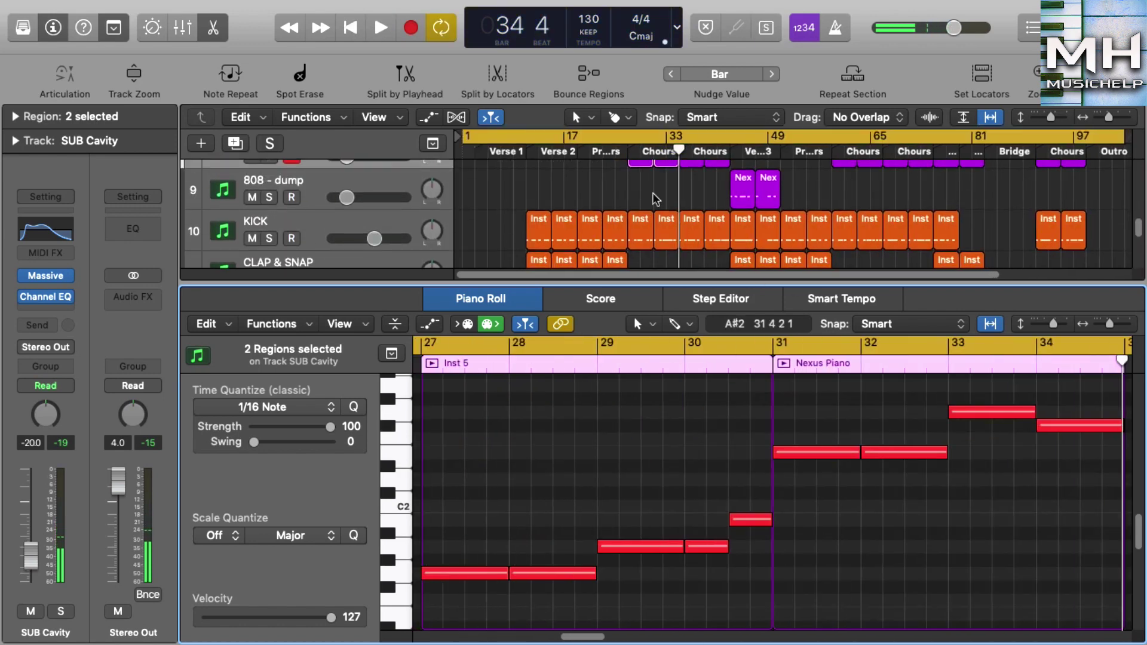
Audition the 808 - dump track's first region at bar 43 on its own and stop playback
{"action": "left_click", "coordinate": [743, 188]}
{"action": "scroll", "coordinate": [478, 356], "scroll_direction": "up", "scroll_amount": 2}
{"action": "left_click", "coordinate": [432, 363]}
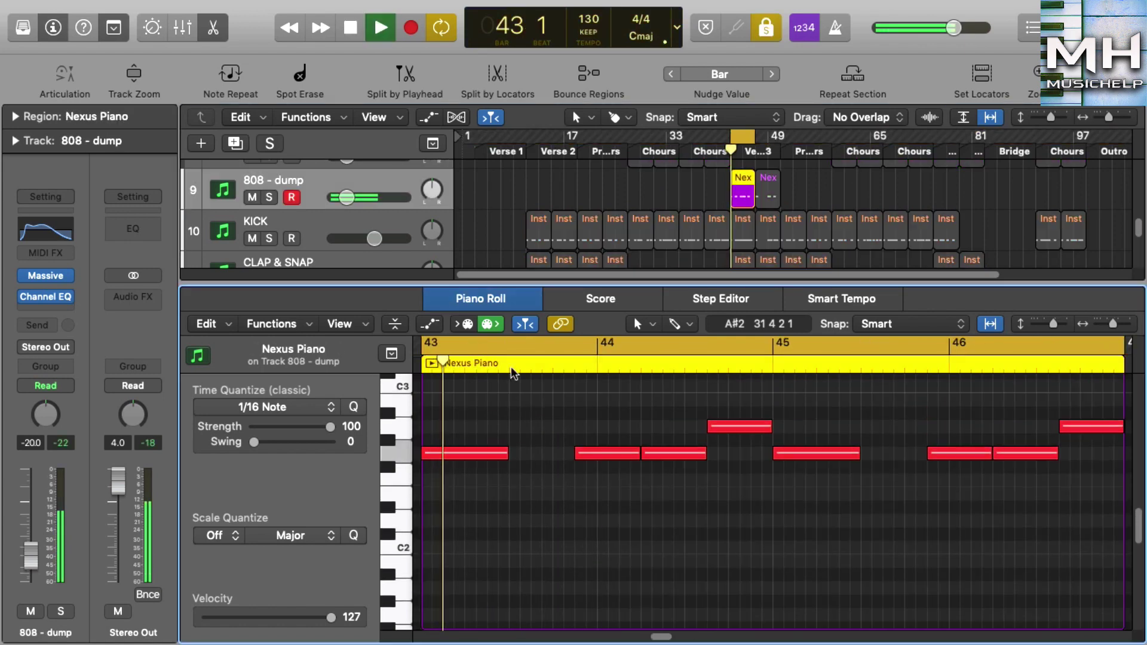
{"action": "scroll", "coordinate": [646, 399], "scroll_direction": "up", "scroll_amount": 2}
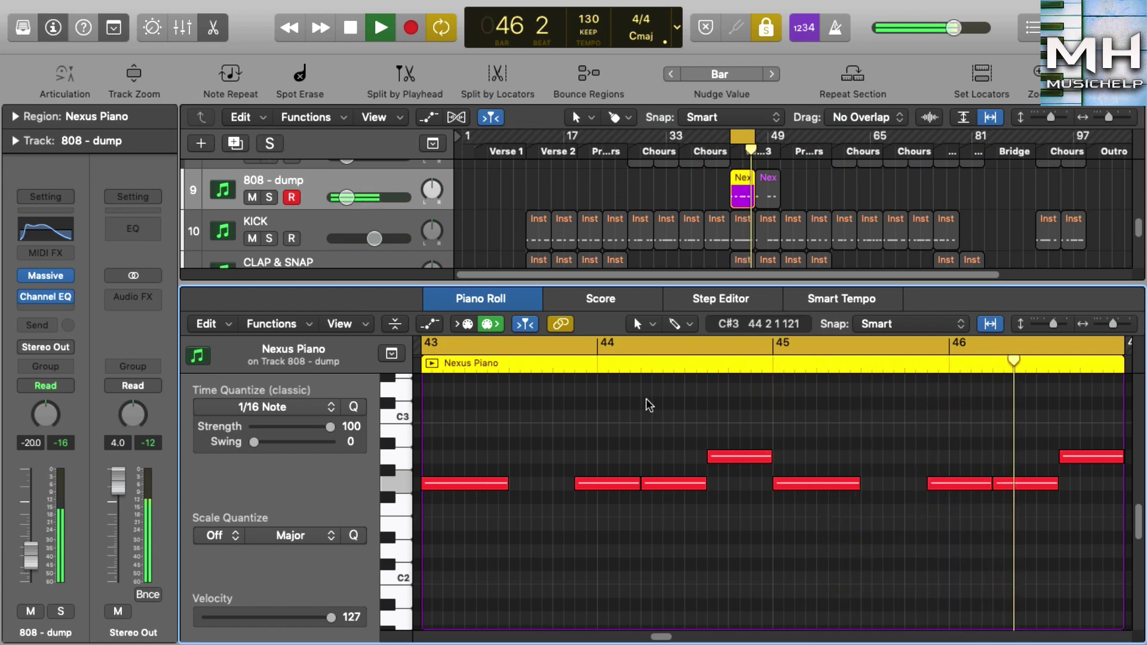
{"action": "key", "text": "space"}
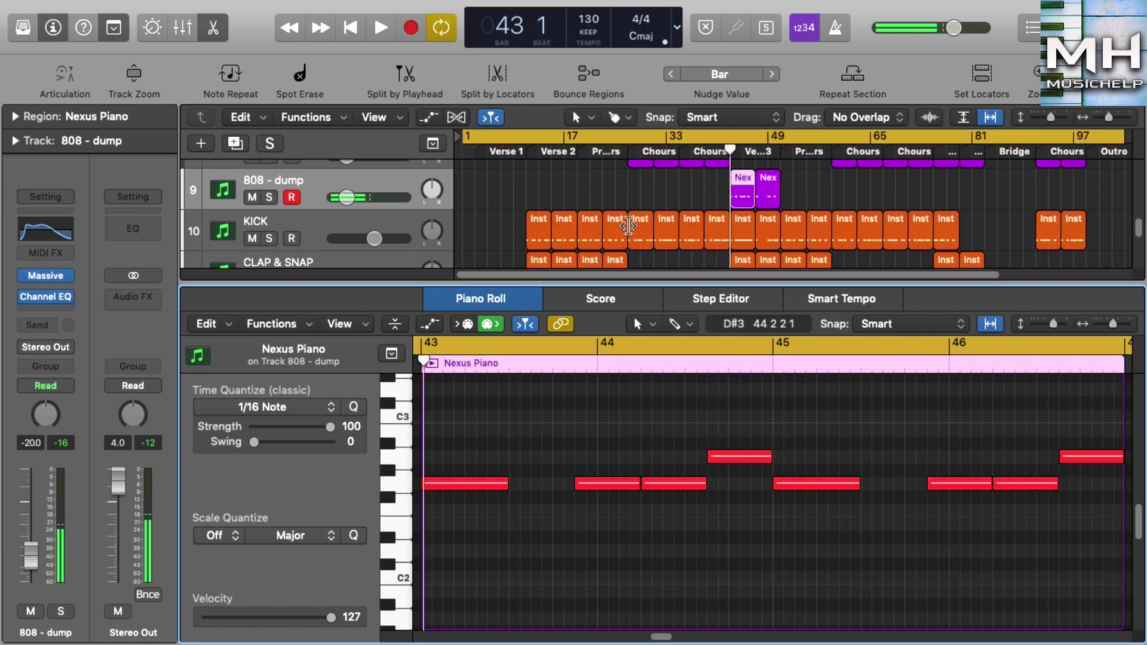
Audition the KICK region at bar 27 on its own and stop playback
{"action": "left_click", "coordinate": [635, 225]}
{"action": "left_click", "coordinate": [426, 367]}
{"action": "key", "text": "cmd+u"}
{"action": "key", "text": "space"}
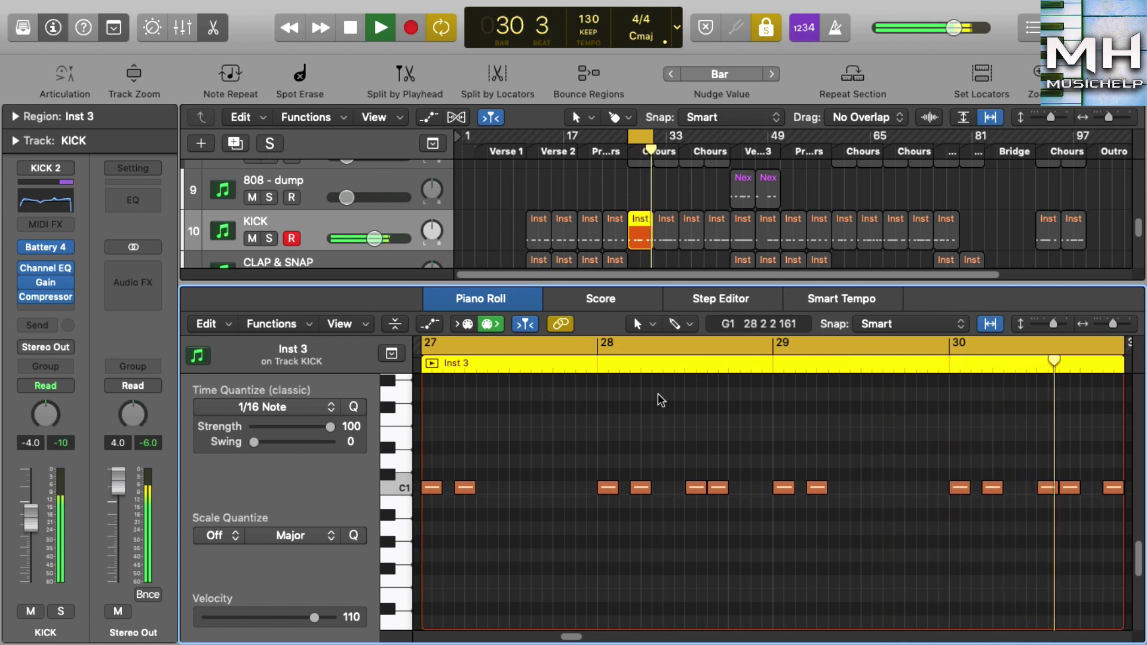
{"action": "scroll", "coordinate": [697, 266], "scroll_direction": "down", "scroll_amount": 3}
{"action": "key", "text": "space"}
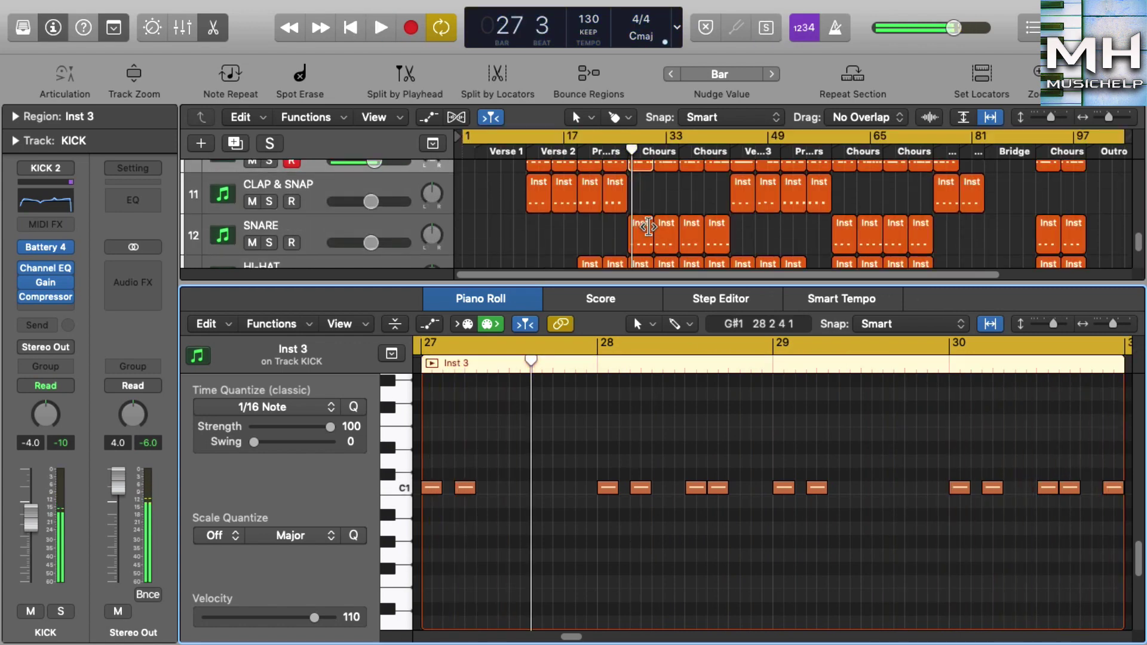
Audition the SNARE region at bar 27 on its own and stop playback
{"action": "left_click", "coordinate": [641, 230]}
{"action": "left_click", "coordinate": [449, 373]}
{"action": "key", "text": "space"}
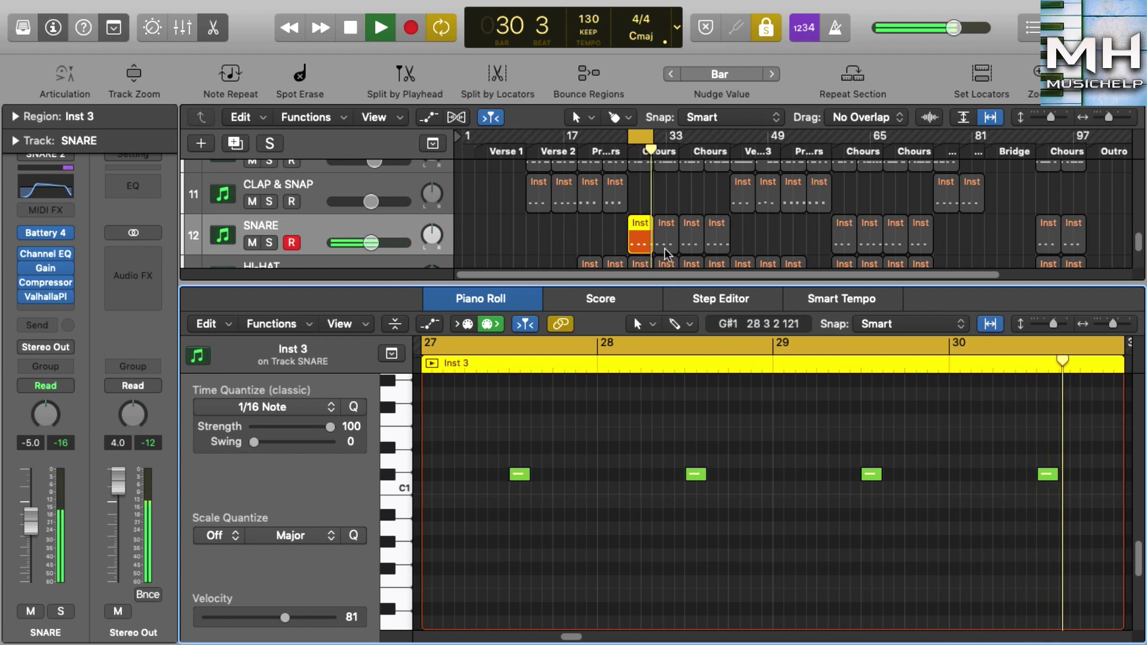
{"action": "scroll", "coordinate": [651, 233], "scroll_direction": "down", "scroll_amount": 2}
{"action": "key", "text": "space"}
Audition the HI-HAT region at bar 27 on its own in the Piano Roll
{"action": "left_click", "coordinate": [641, 209]}
{"action": "scroll", "coordinate": [644, 224], "scroll_direction": "up", "scroll_amount": 1}
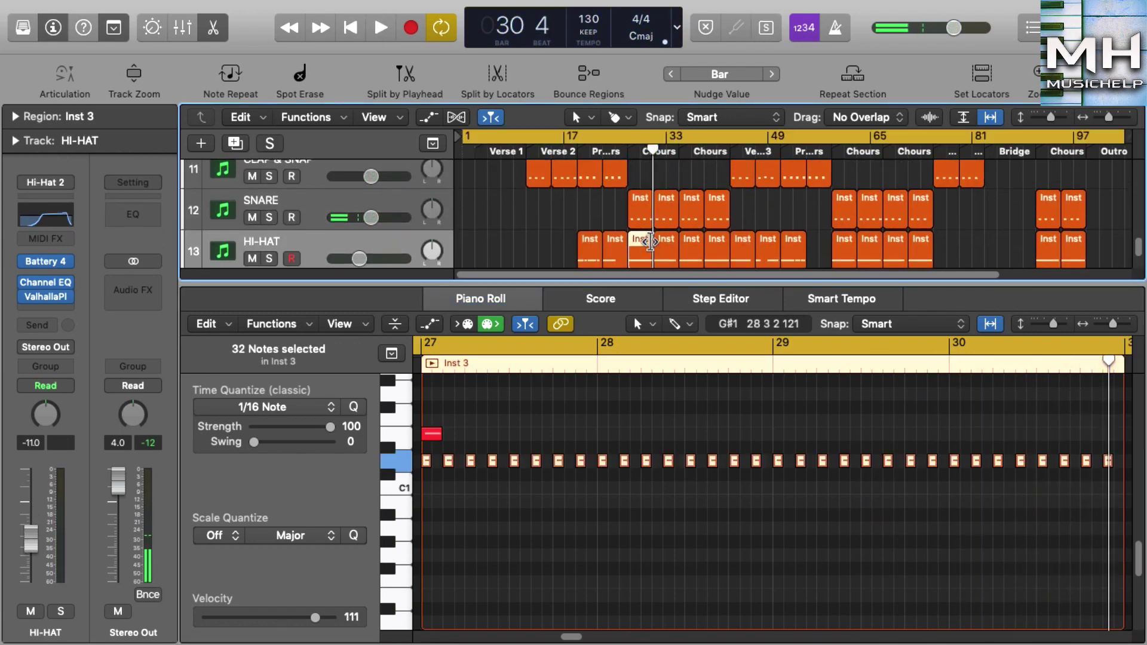
{"action": "left_click", "coordinate": [432, 362]}
{"action": "scroll", "coordinate": [681, 384], "scroll_direction": "up", "scroll_amount": 2}
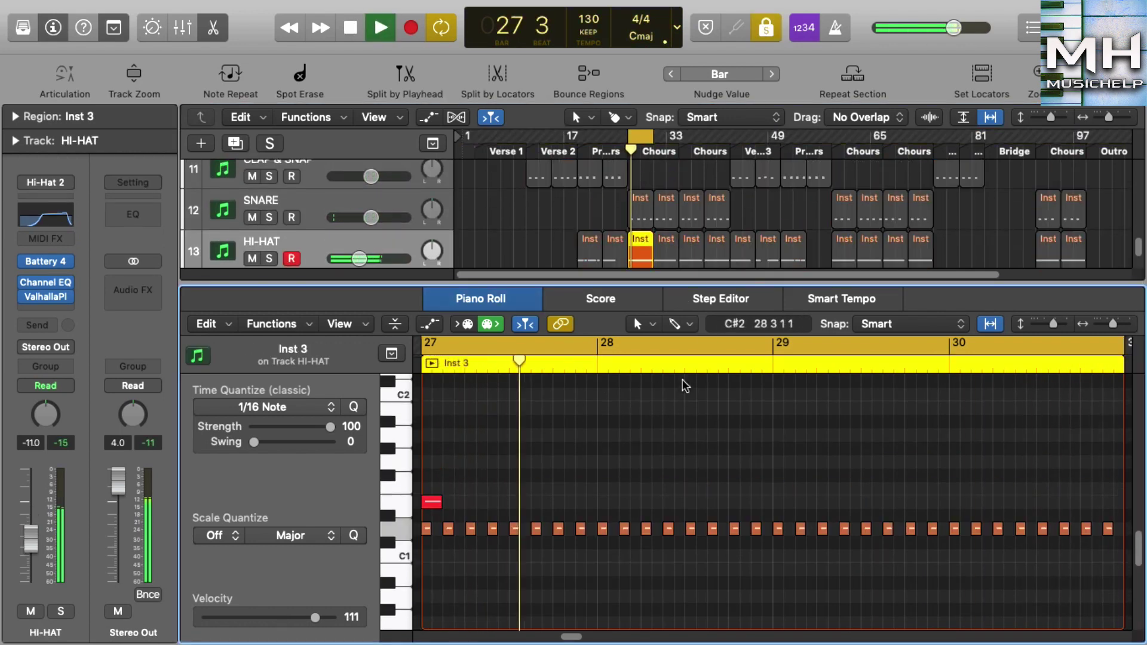
{"action": "scroll", "coordinate": [753, 219], "scroll_direction": "up", "scroll_amount": 1}
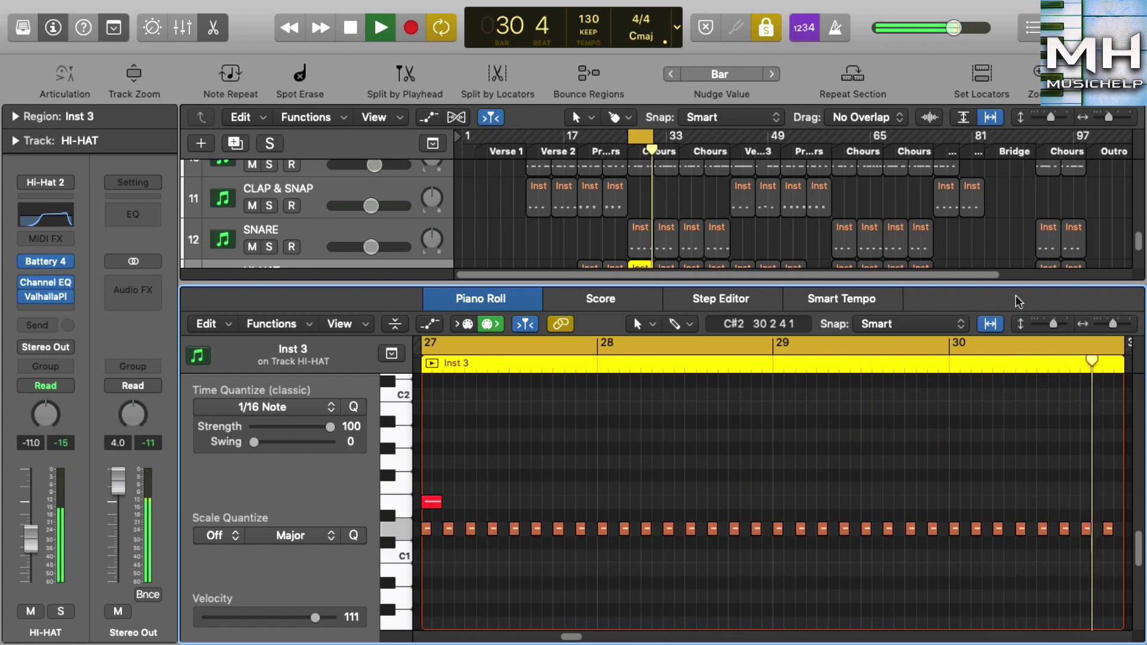
Collapse the Piano Roll and hide the Inspector so the track arrangement fills the window
{"action": "left_click_drag", "start_coordinate": [1012, 285], "coordinate": [976, 631]}
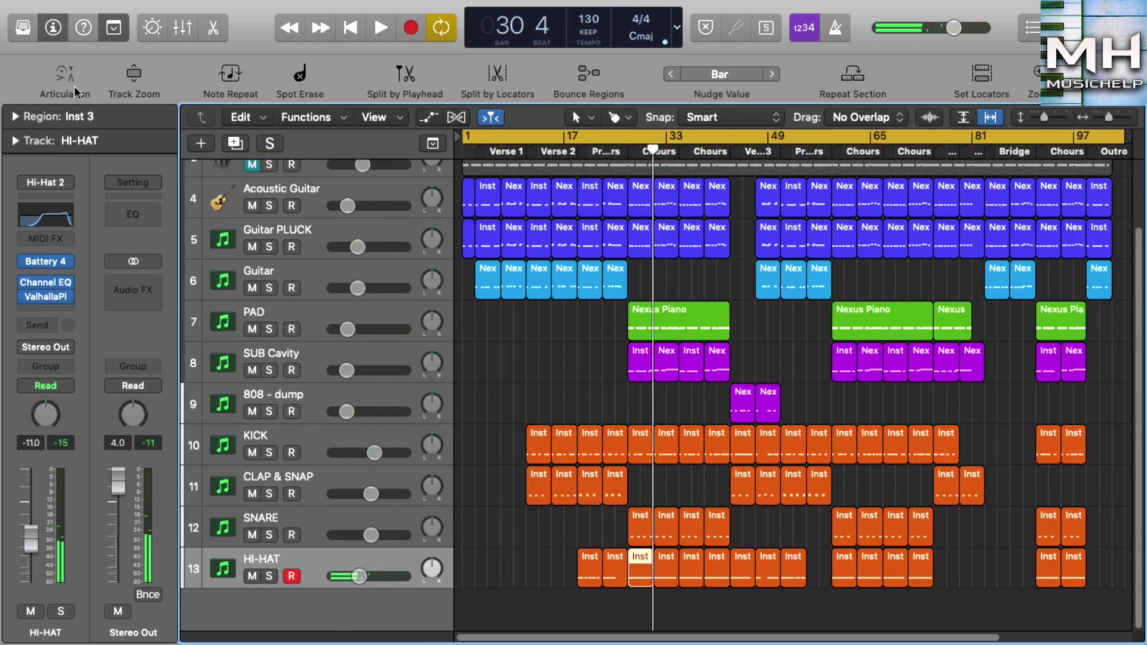
{"action": "left_click", "coordinate": [53, 28]}
{"action": "scroll", "coordinate": [76, 204], "scroll_direction": "up", "scroll_amount": 5}
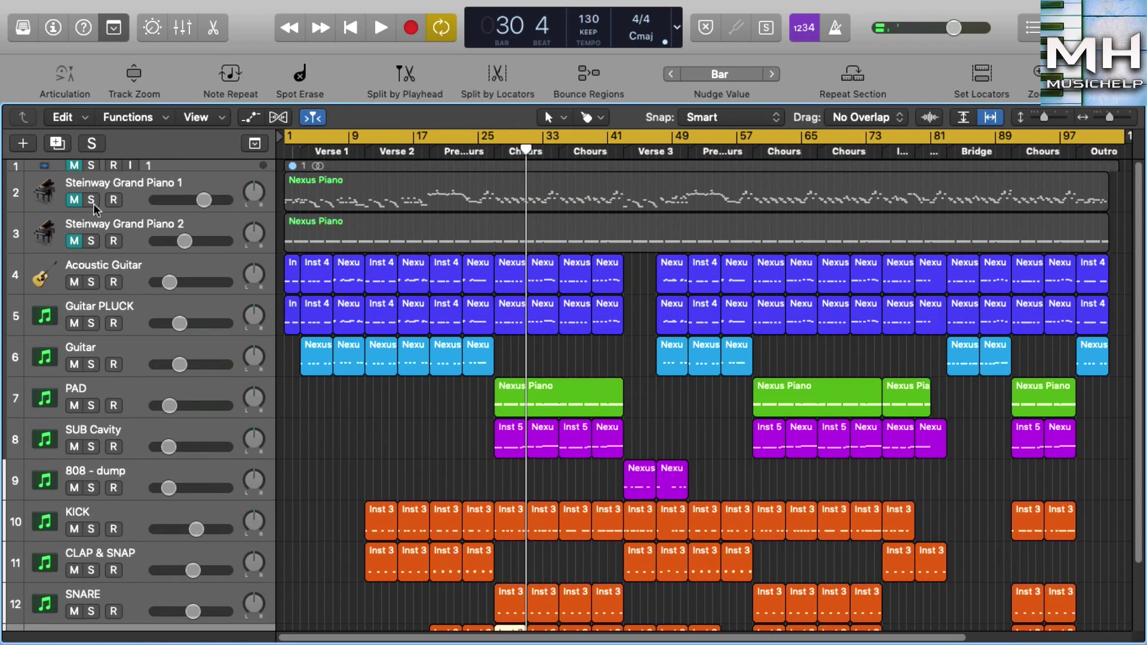
Unmute the Steinway Grand Piano 1 track and split its region at bar 3 with the Scissors tool
{"action": "left_click", "coordinate": [74, 200]}
{"action": "left_click_drag", "start_coordinate": [297, 153], "coordinate": [303, 152]}
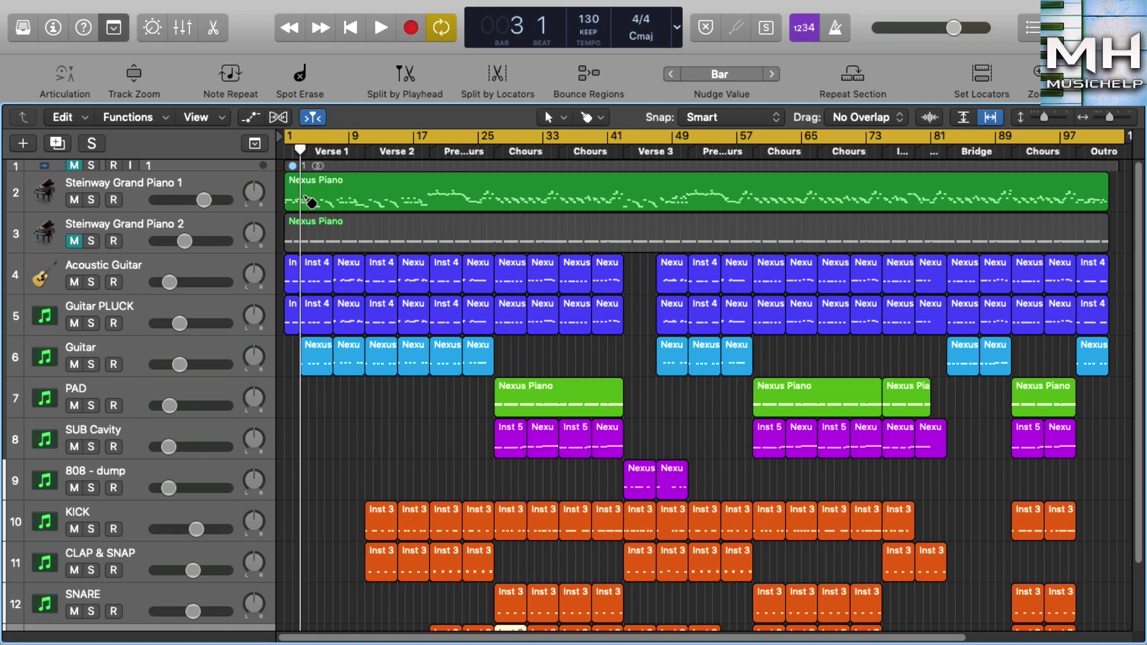
{"action": "left_click", "coordinate": [593, 118]}
{"action": "left_click", "coordinate": [657, 226]}
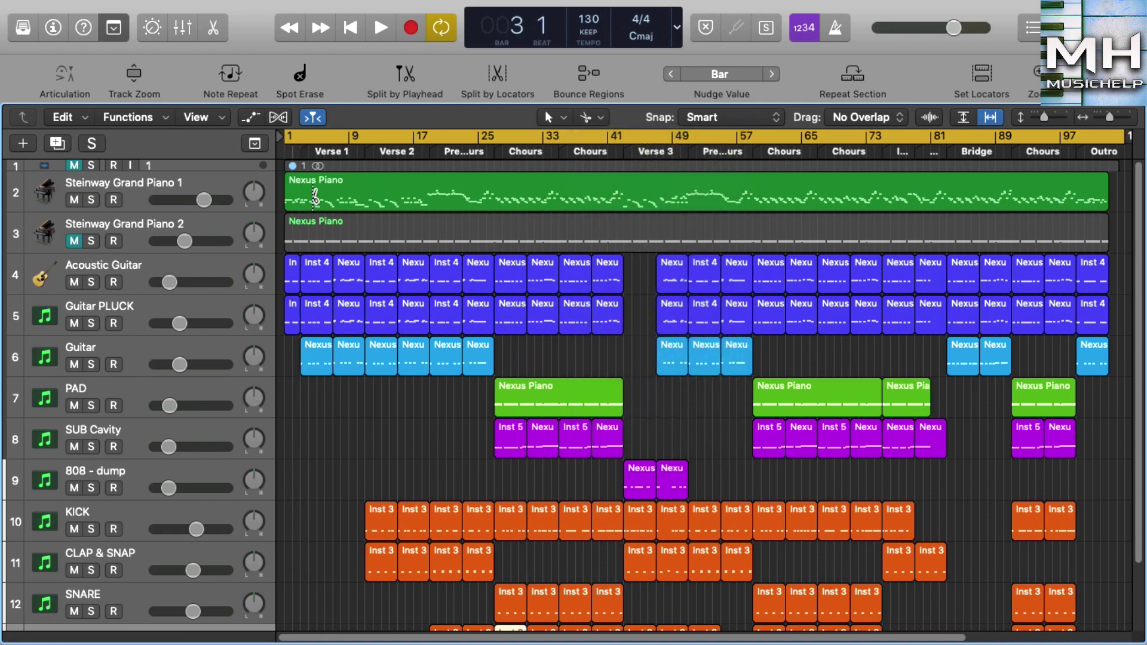
{"action": "left_click_drag", "start_coordinate": [298, 198], "coordinate": [298, 198]}
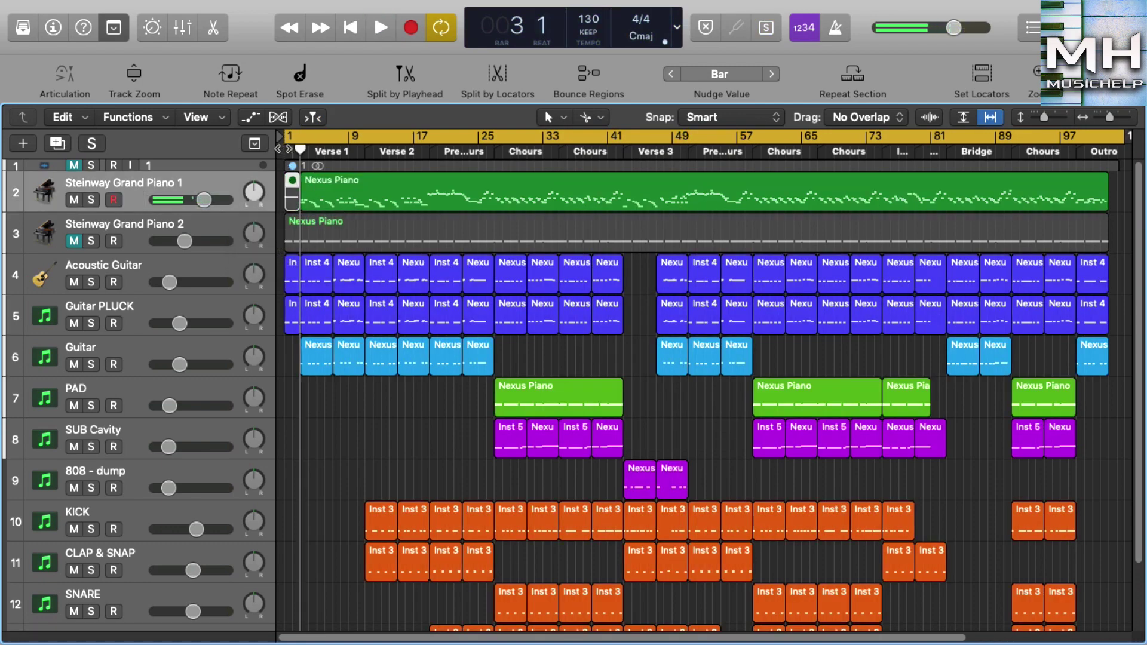
Play the arrangement from the beginning and slightly lower the Steinway Grand Piano 1 track's volume
{"action": "key", "text": "Return"}
{"action": "key", "text": "space"}
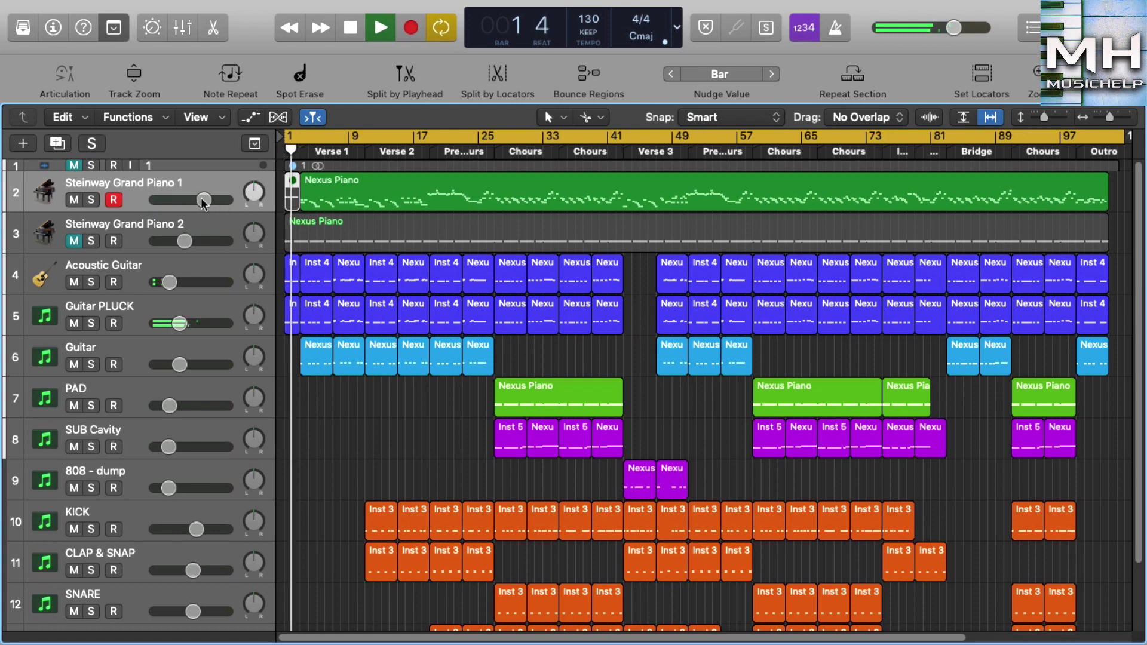
{"action": "left_click_drag", "start_coordinate": [204, 201], "coordinate": [193, 200]}
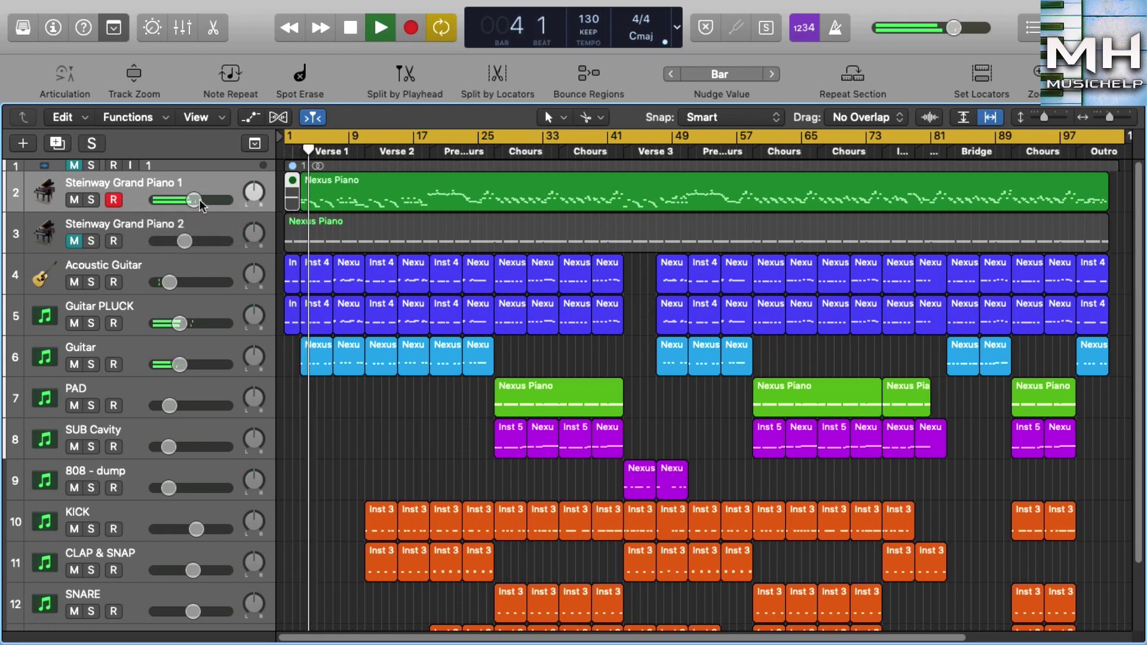
{"action": "left_click_drag", "start_coordinate": [200, 202], "coordinate": [201, 200]}
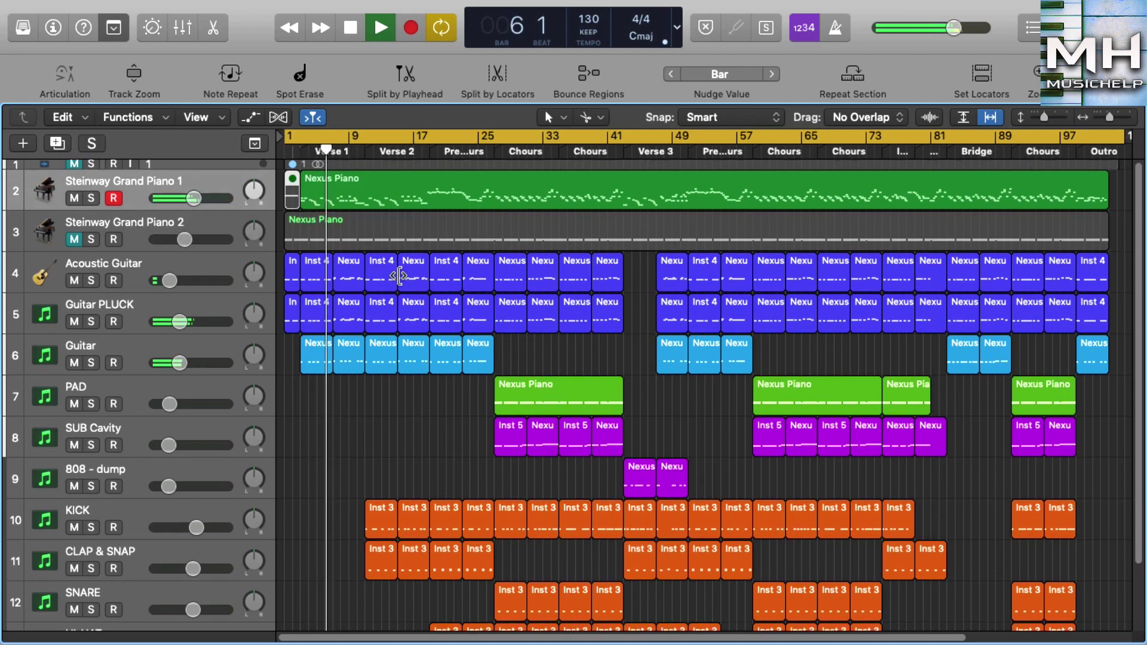
Slightly raise the Steinway Grand Piano 1 track's volume during playback and auto-zoom vertically so all tracks fit in the arrangement
{"action": "scroll", "coordinate": [399, 274], "scroll_direction": "down", "scroll_amount": 3}
{"action": "scroll", "coordinate": [399, 275], "scroll_direction": "up", "scroll_amount": 3}
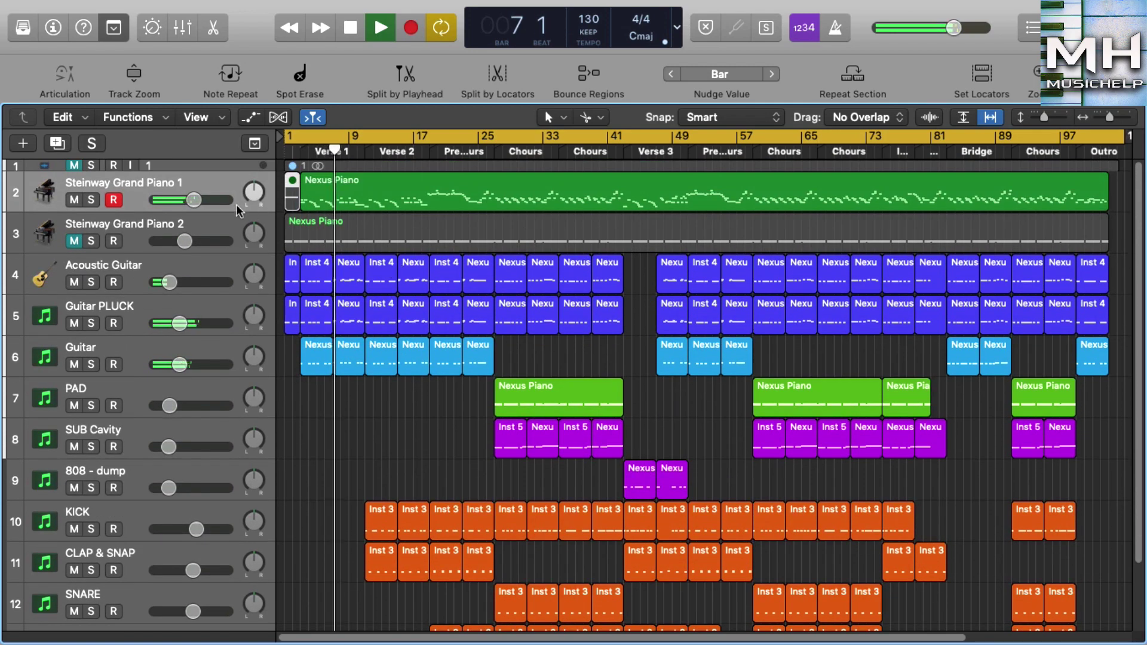
{"action": "left_click_drag", "start_coordinate": [197, 204], "coordinate": [202, 202]}
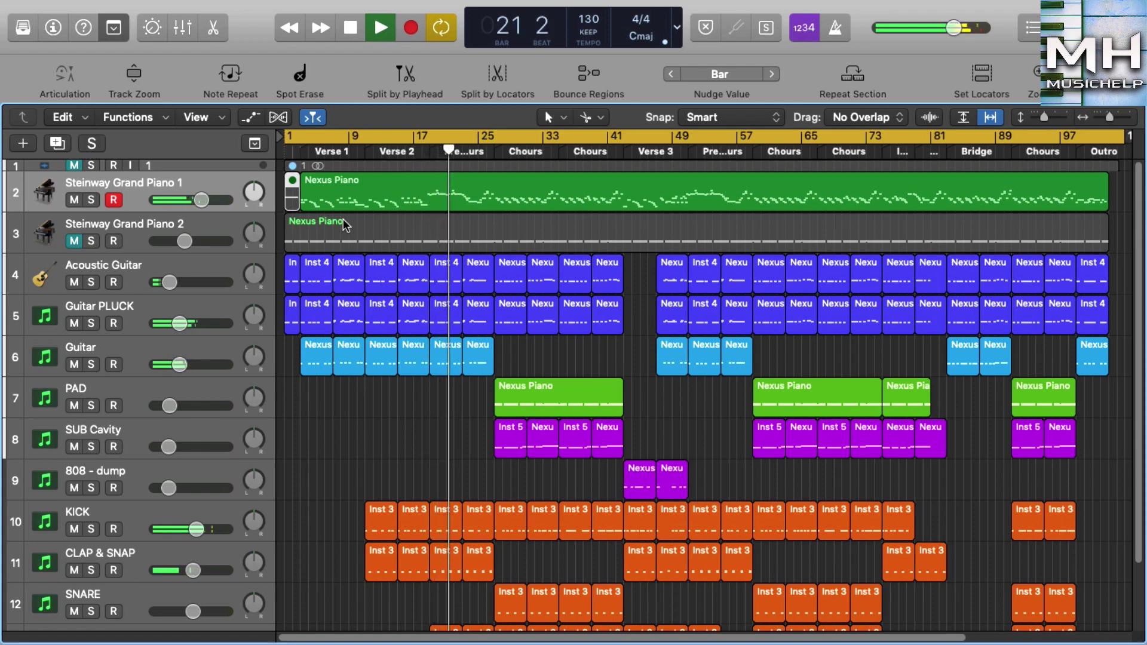
{"action": "scroll", "coordinate": [699, 299], "scroll_direction": "down", "scroll_amount": 3}
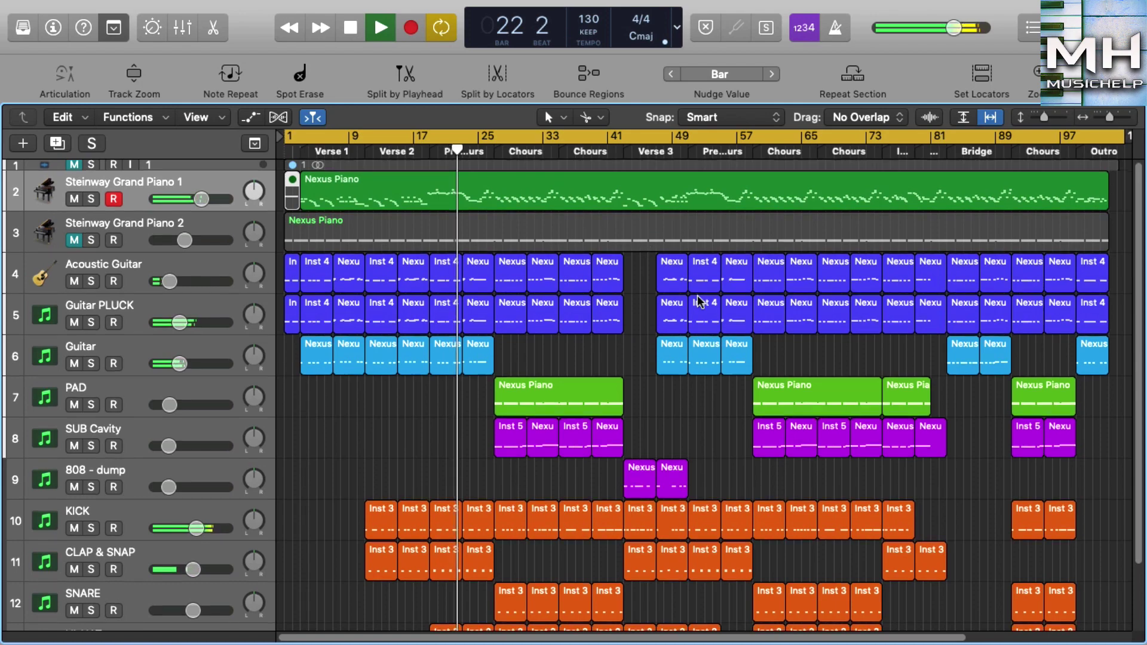
{"action": "left_click", "coordinate": [963, 117]}
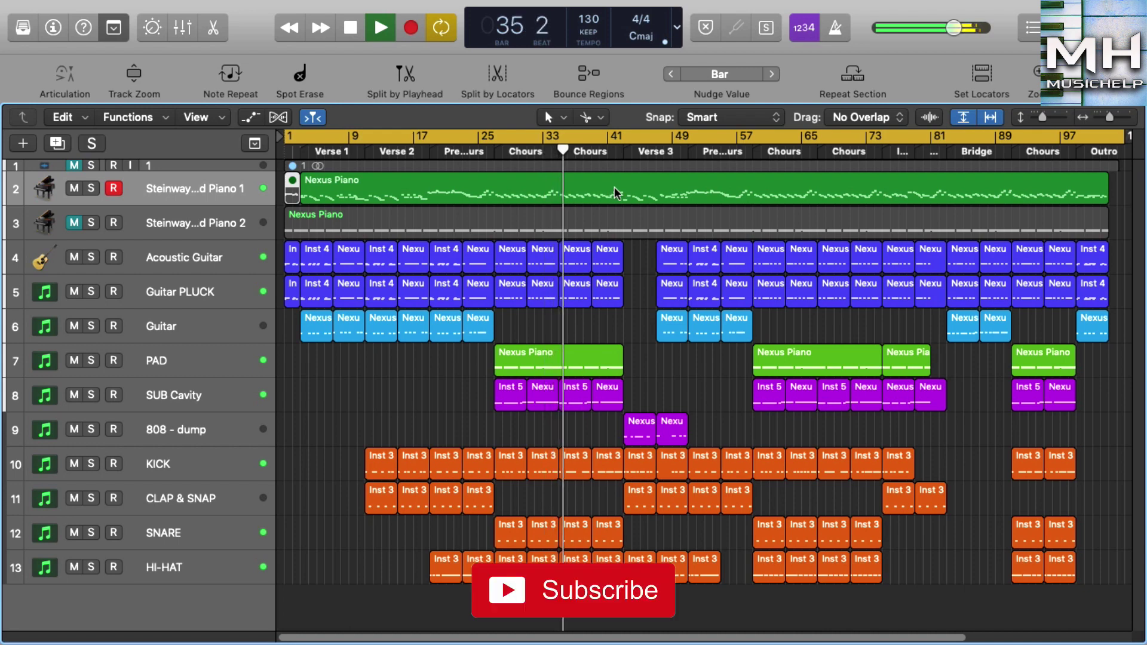
Split the Steinway Grand Piano 1 region at bar 43, where Verse 3 begins, and mute the part after the cut
{"action": "left_click", "coordinate": [626, 199], "text": "super"}
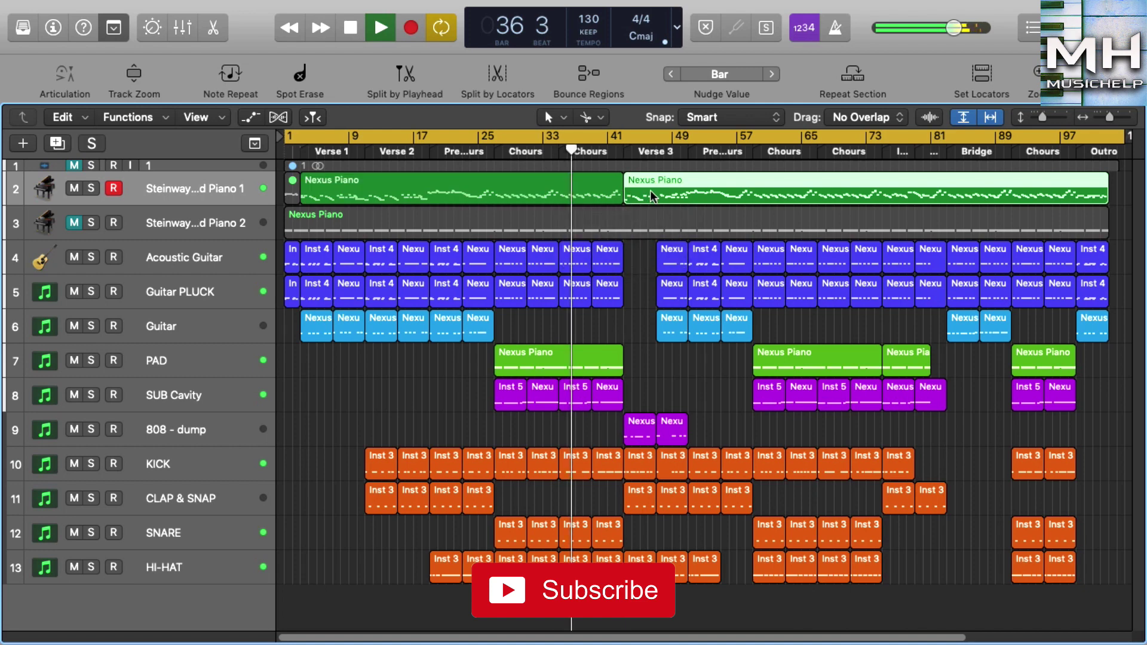
{"action": "key", "text": "ctrl+m"}
{"action": "left_click", "coordinate": [645, 441]}
{"action": "left_click_drag", "start_coordinate": [645, 445], "coordinate": [693, 584]}
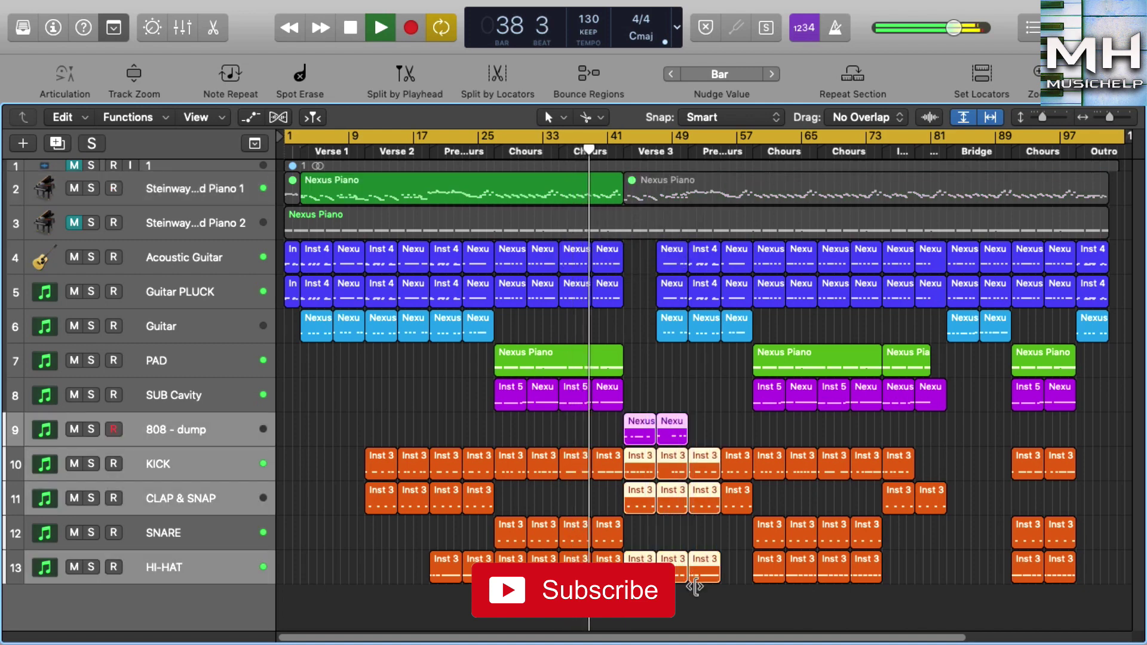
{"action": "left_click", "coordinate": [693, 428]}
Split the muted Steinway Grand Piano 1 region at bar 51 and select its Verse 3 part between bars 43 and 51
{"action": "left_click", "coordinate": [631, 193]}
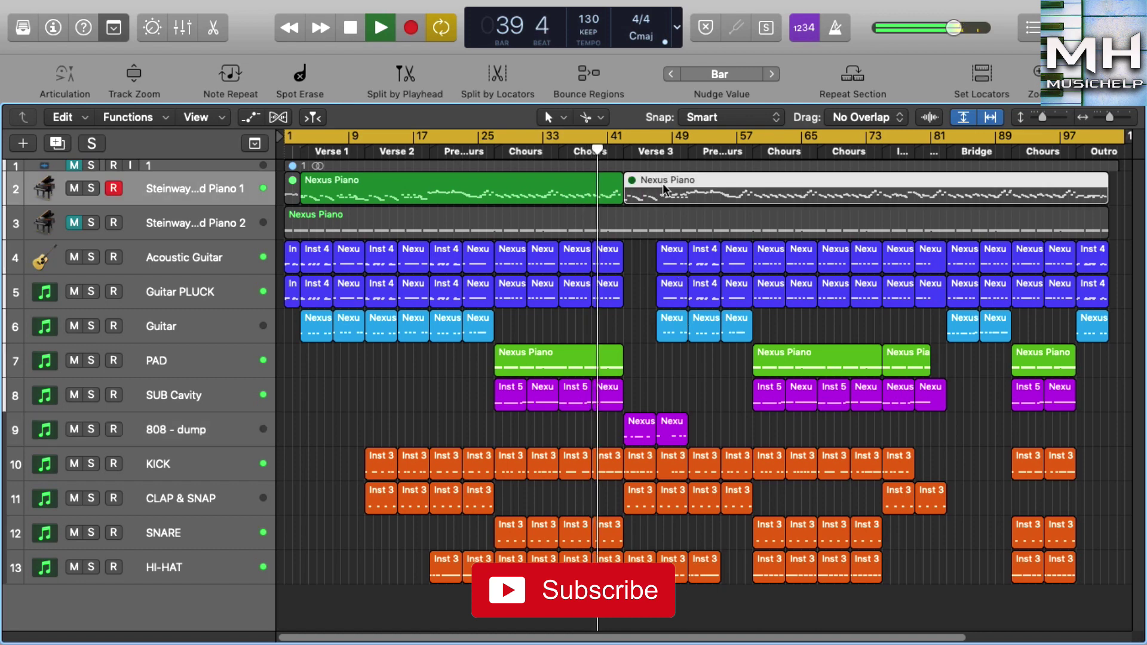
{"action": "left_click", "coordinate": [692, 199], "text": "super"}
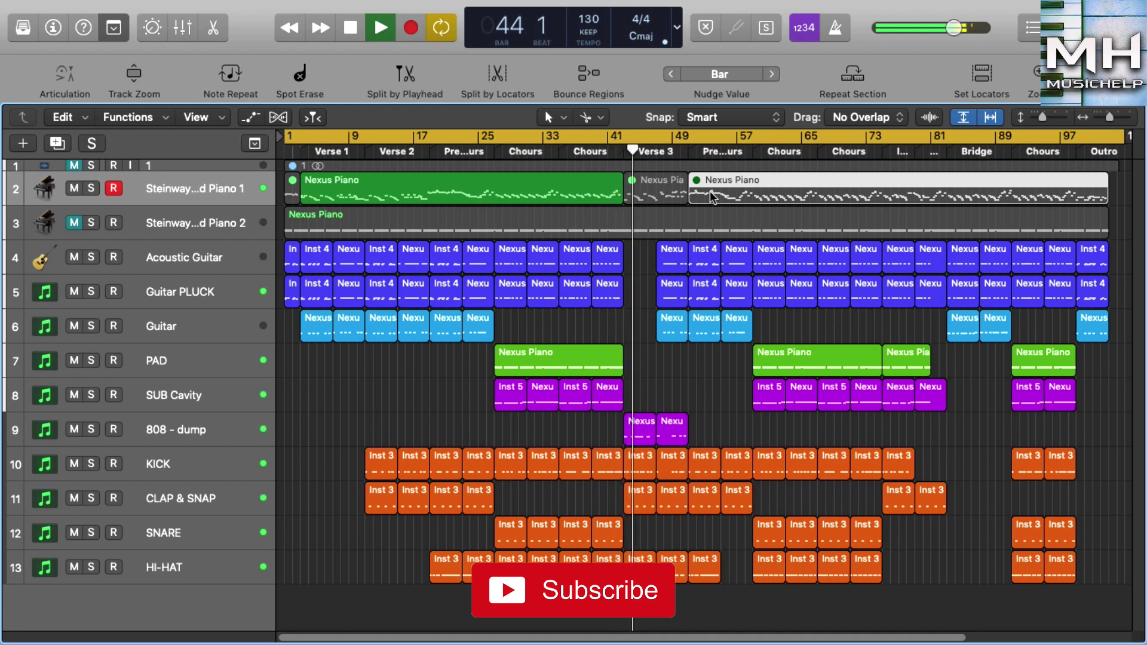
{"action": "left_click", "coordinate": [669, 194]}
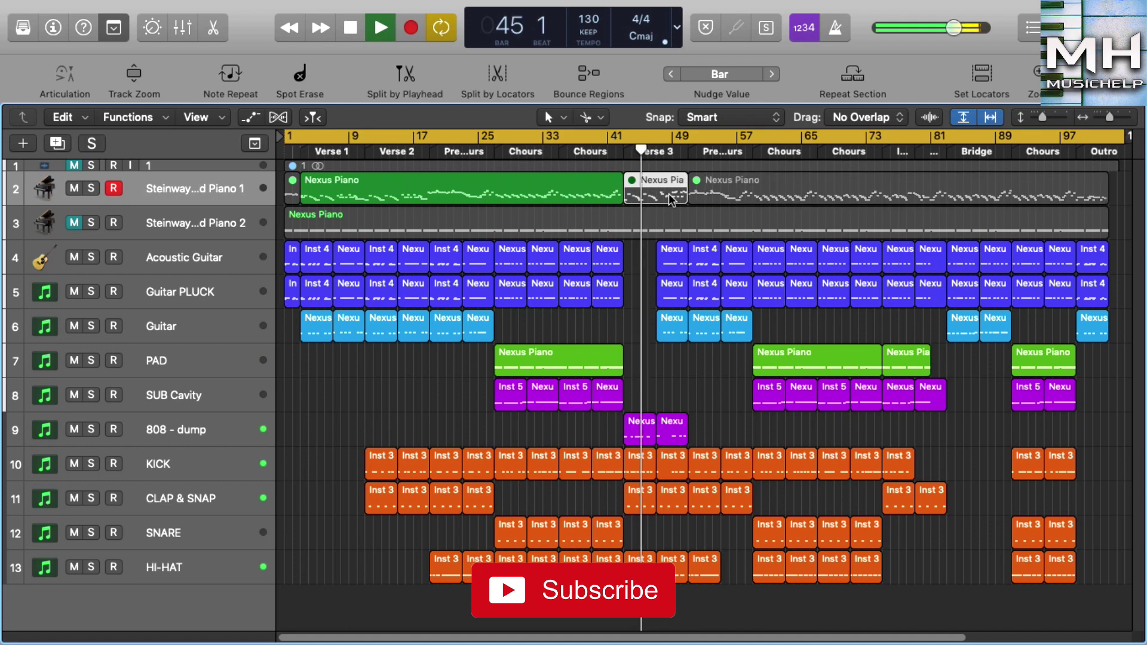